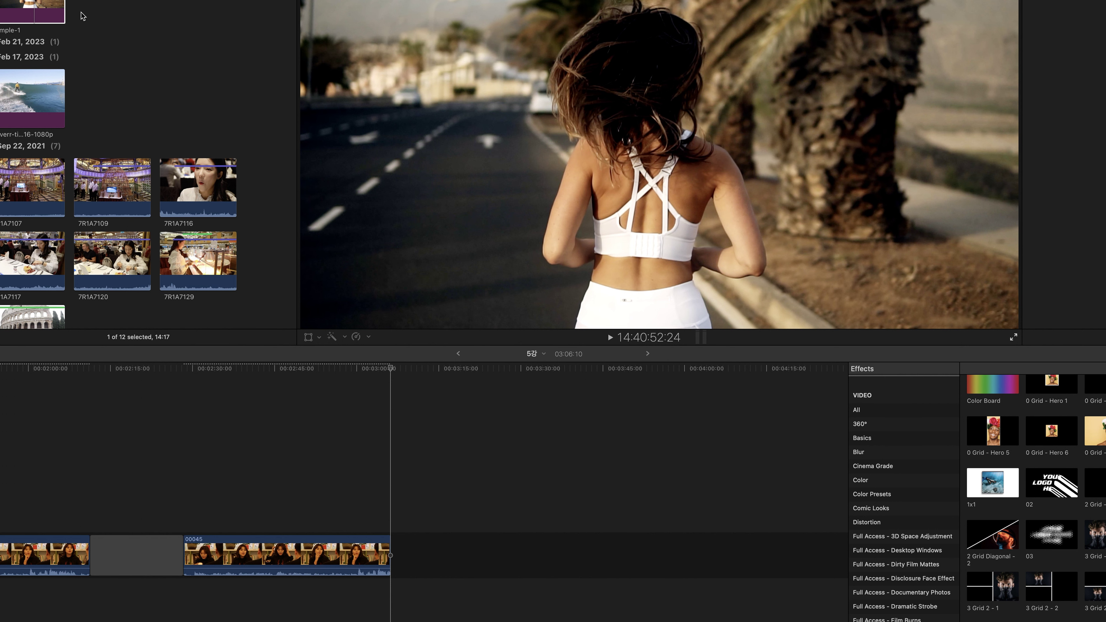
Append the sample-1 clip to the end of the timeline and move it later, leaving a gap after clip 00045.
{"action": "left_click", "coordinate": [21, 2]}
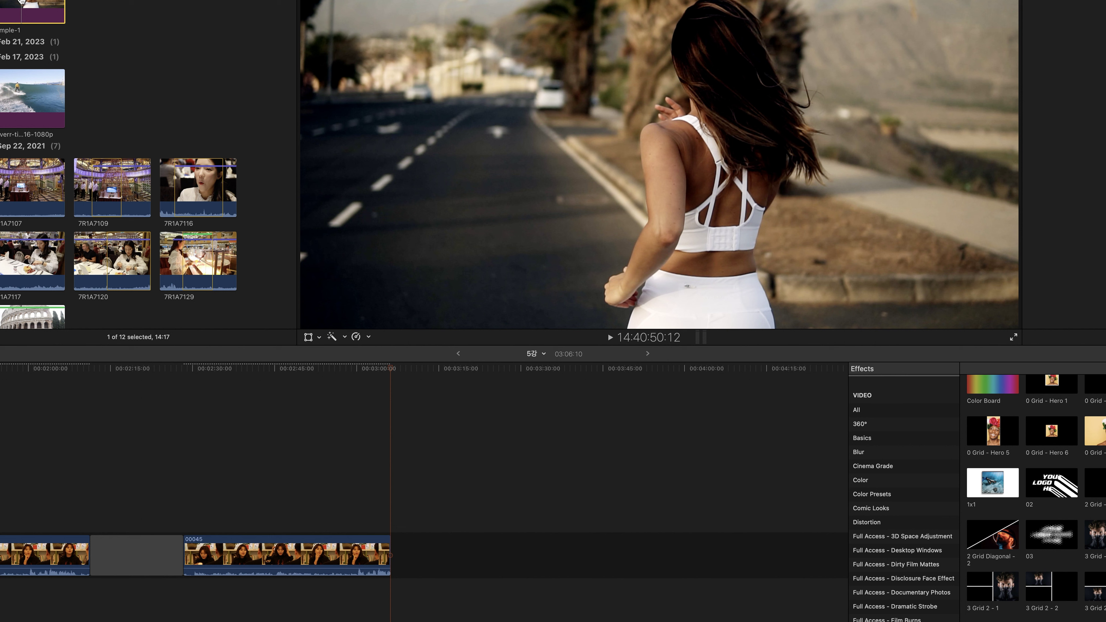
{"action": "scroll", "coordinate": [148, 165], "scroll_direction": "down", "scroll_amount": 3}
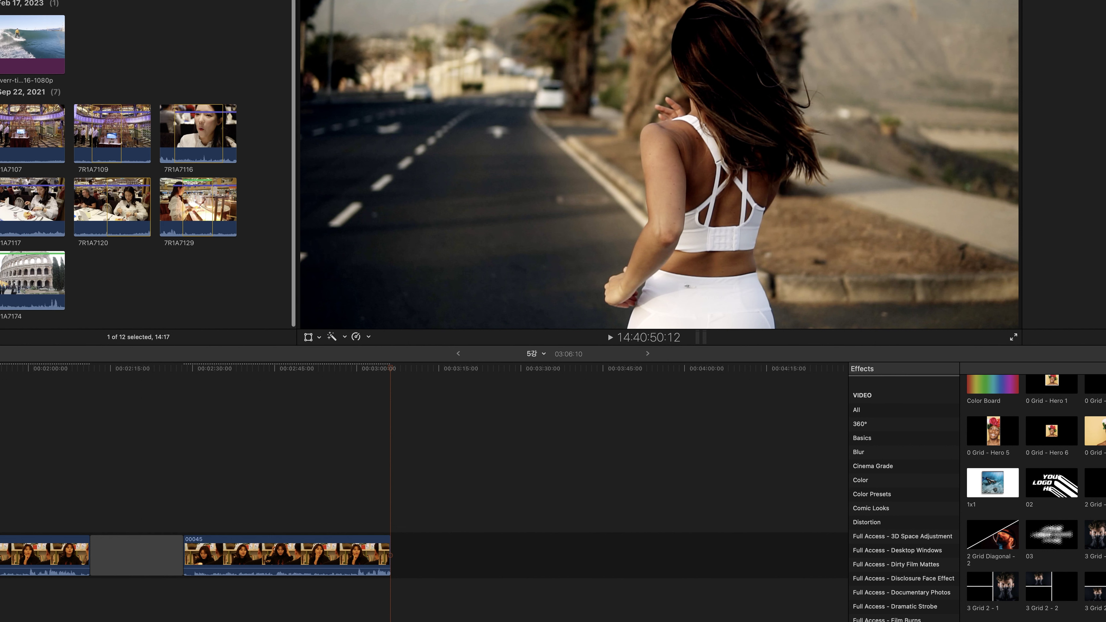
{"action": "key", "text": "e"}
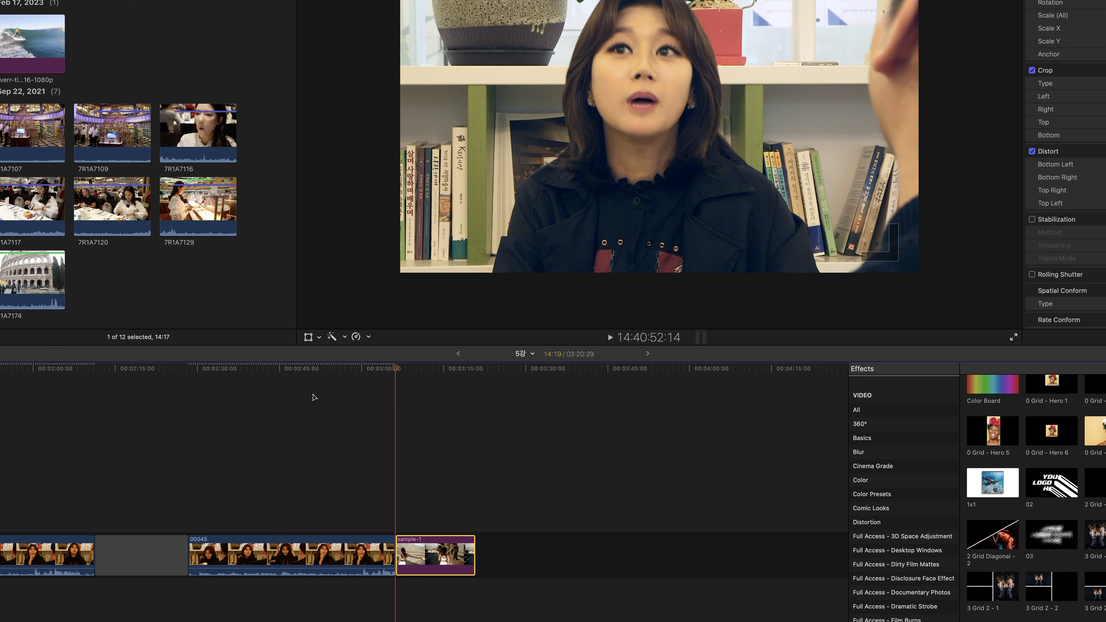
{"action": "left_click_drag", "start_coordinate": [426, 558], "coordinate": [476, 555]}
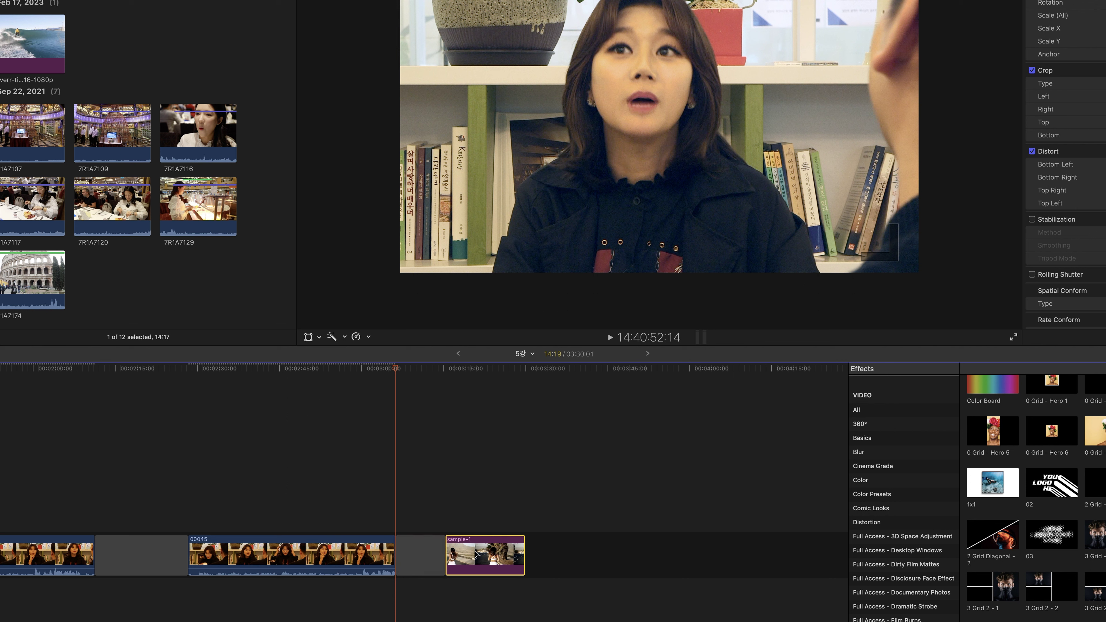
Park the playhead on the sample-1 clip at 3:20:13, open its Color Board correction and show the video scopes beside the picture.
{"action": "left_click", "coordinate": [472, 368]}
{"action": "left_click_drag", "start_coordinate": [491, 371], "coordinate": [472, 374]}
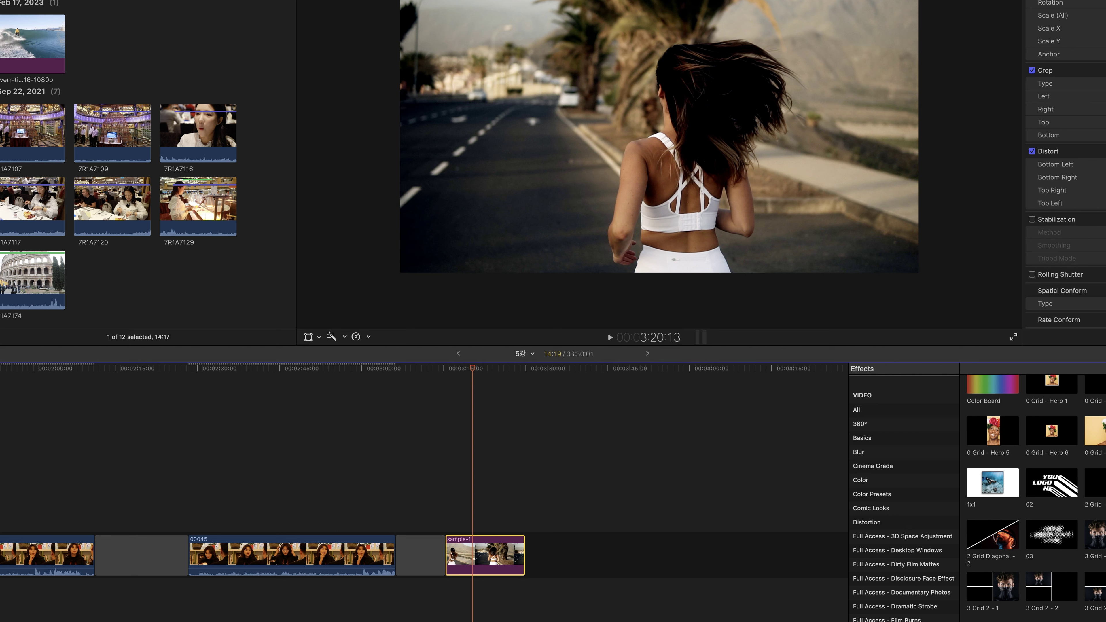
{"action": "key", "text": "super+6"}
{"action": "left_click", "coordinate": [1009, 1]}
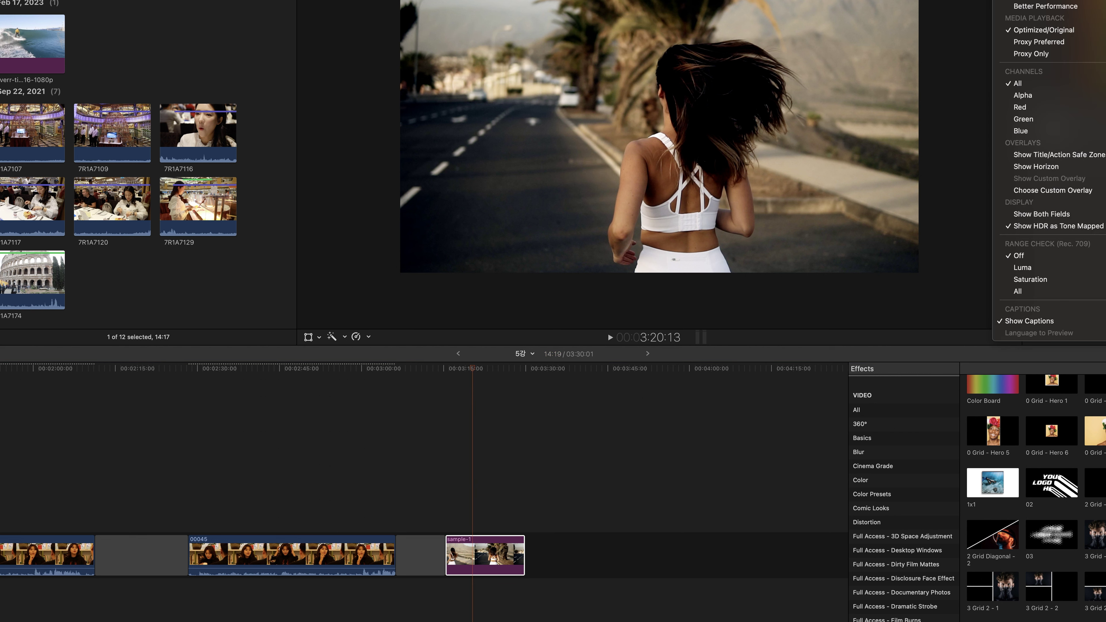
{"action": "left_click", "coordinate": [1032, 0]}
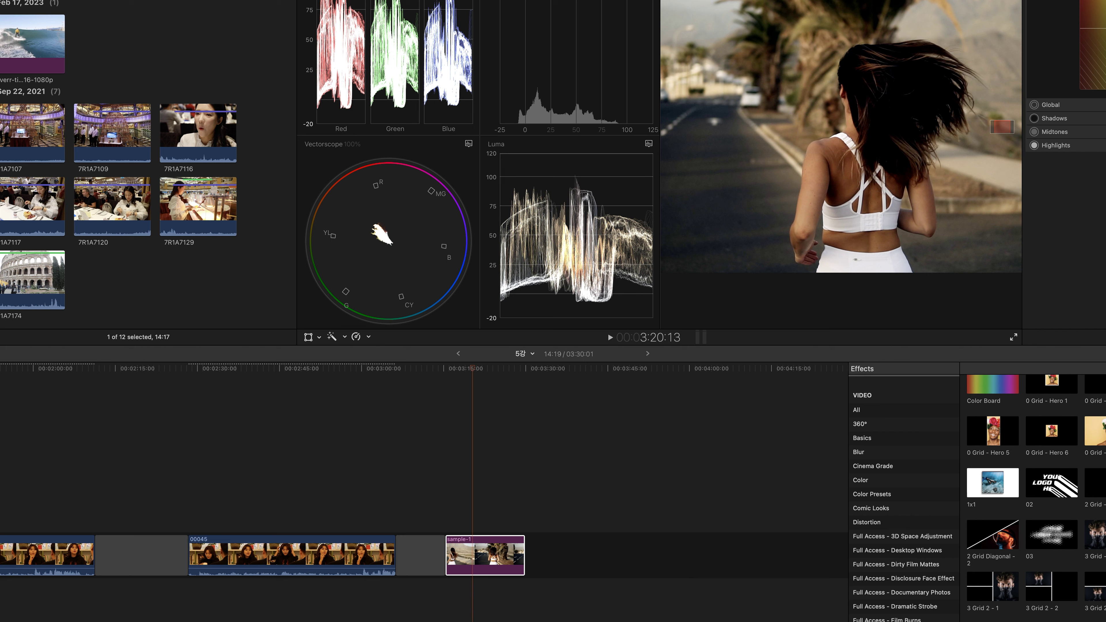
Cool the sample-1 clip toward blue with the Color Board's Global color and an added Color Wheels correction.
{"action": "mouse_move", "coordinate": [1105, 28]}
{"action": "left_mouse_down"}
{"action": "mouse_move", "coordinate": [1105, 6]}
{"action": "mouse_move", "coordinate": [1105, 20]}
{"action": "left_mouse_up"}
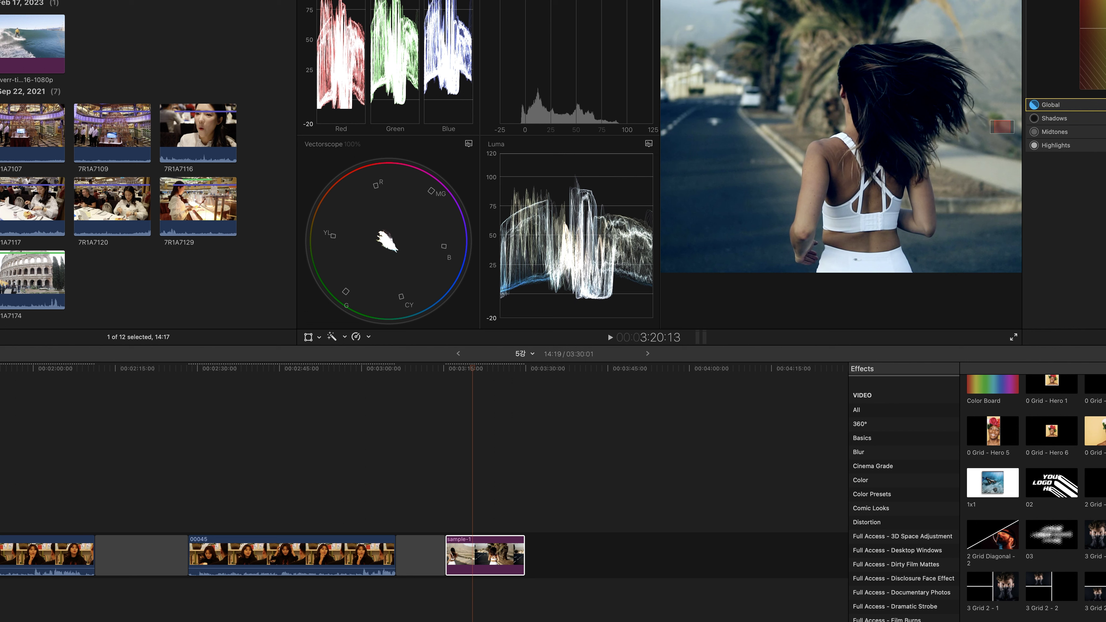
{"action": "left_click", "coordinate": [1080, 1]}
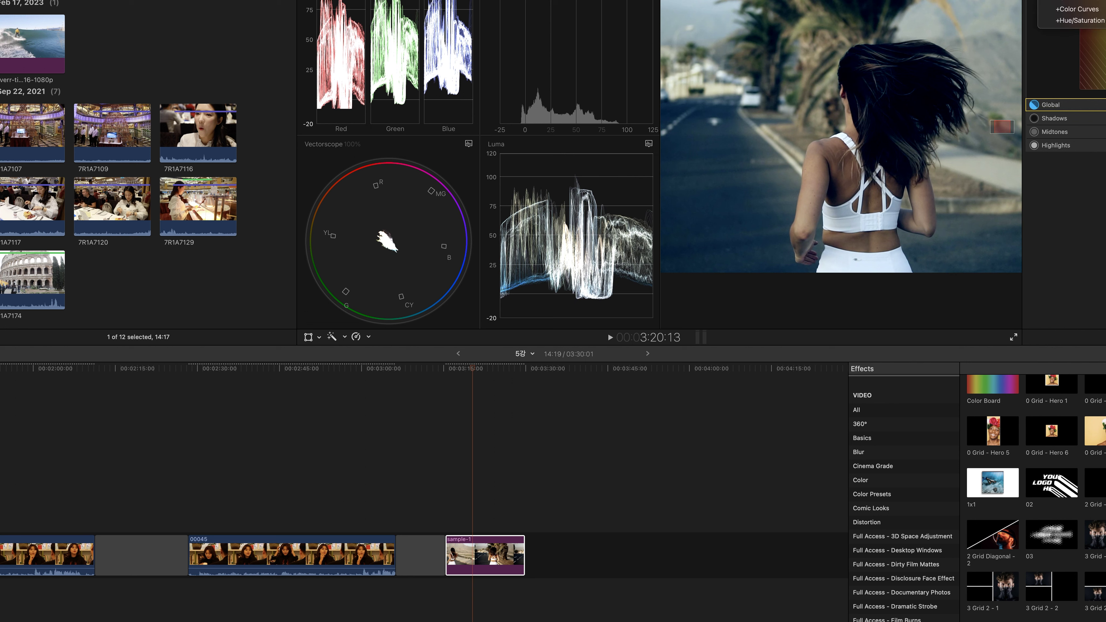
{"action": "left_click", "coordinate": [1099, 2]}
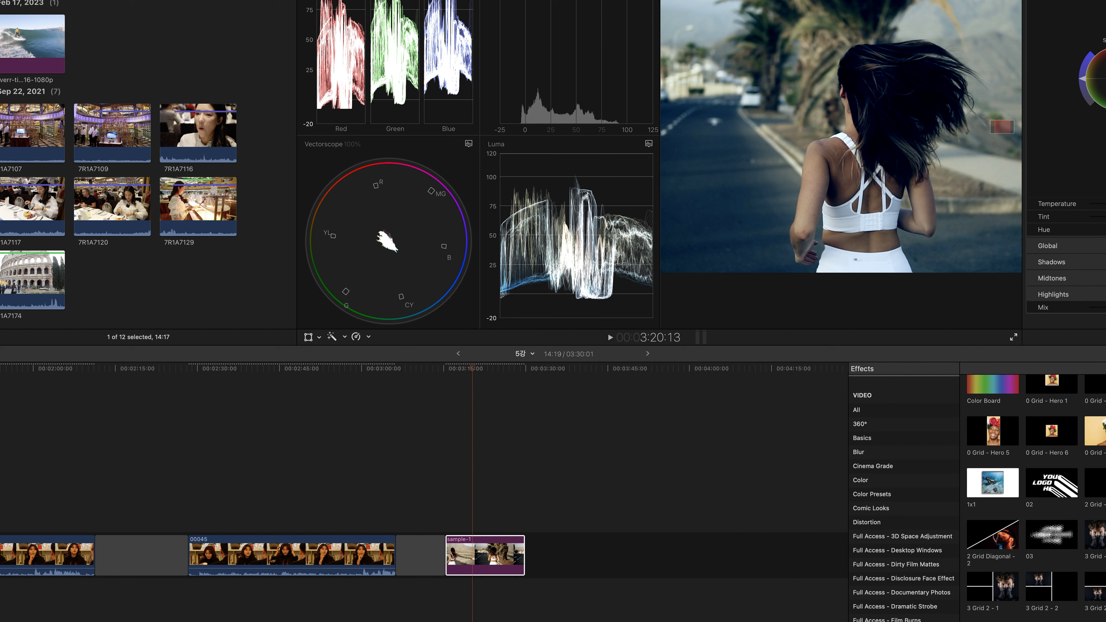
{"action": "left_click_drag", "start_coordinate": [1105, 152], "coordinate": [1105, 142]}
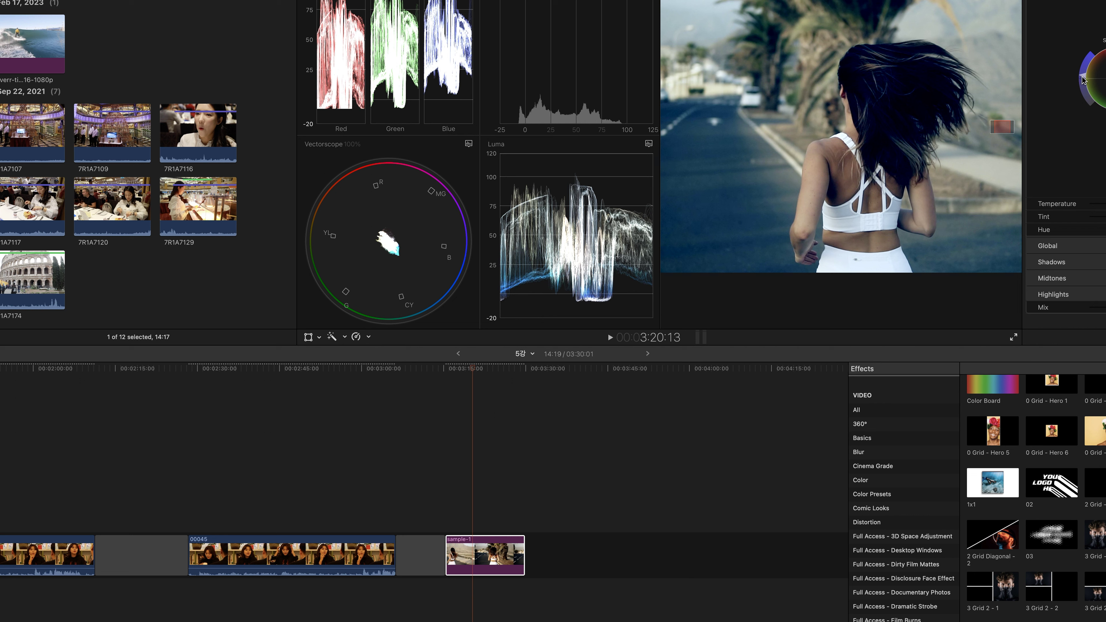
{"action": "left_click_drag", "start_coordinate": [1082, 69], "coordinate": [1082, 87]}
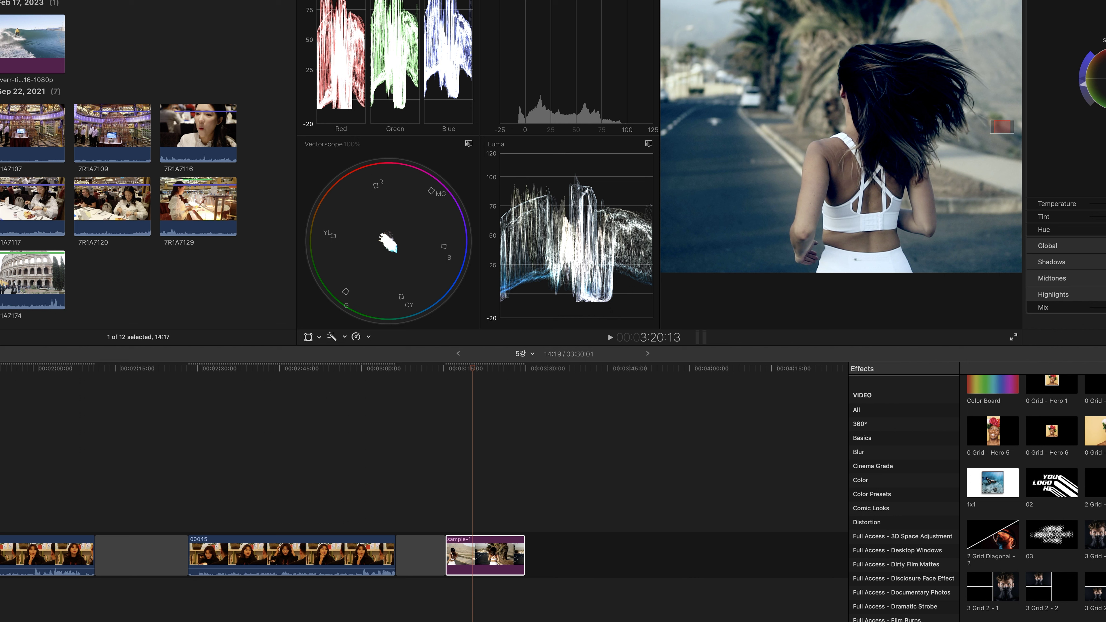
Shift the visible part of the picture to show more sky and add a Hue/Saturation Curves correction to sample-1.
{"action": "left_click", "coordinate": [1071, 1]}
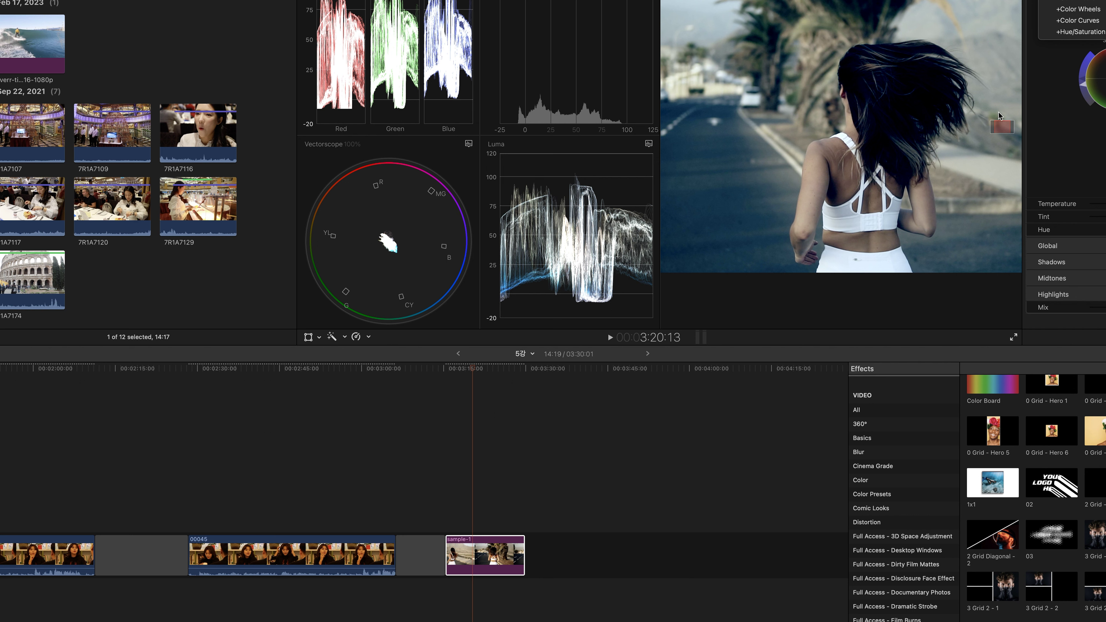
{"action": "left_click", "coordinate": [1002, 127]}
{"action": "left_click_drag", "start_coordinate": [1002, 126], "coordinate": [984, 126]}
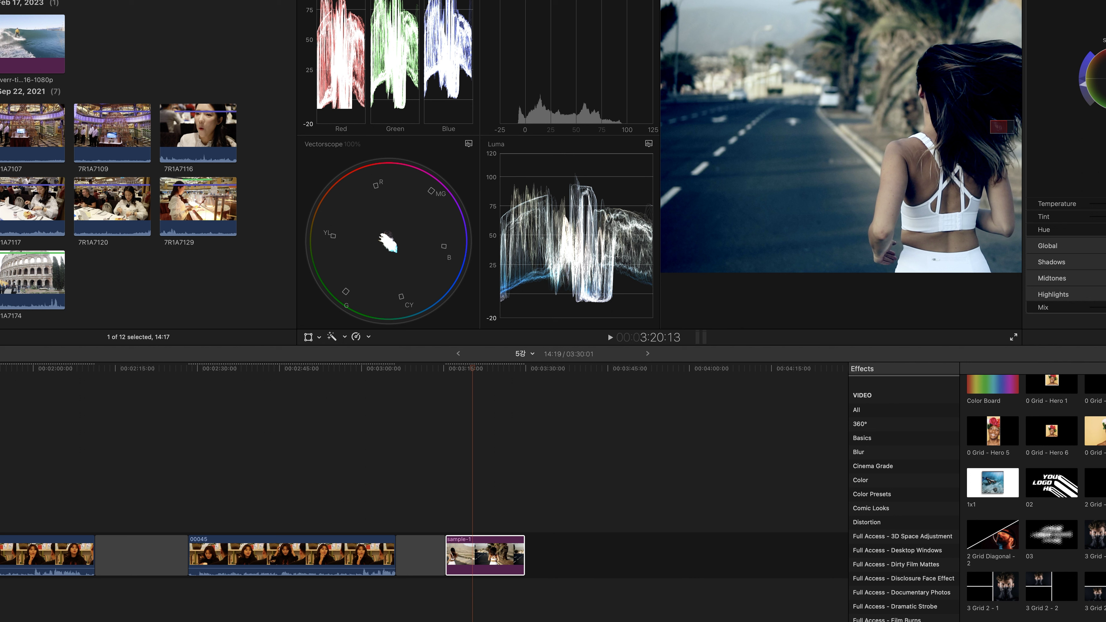
{"action": "left_click", "coordinate": [1090, 0]}
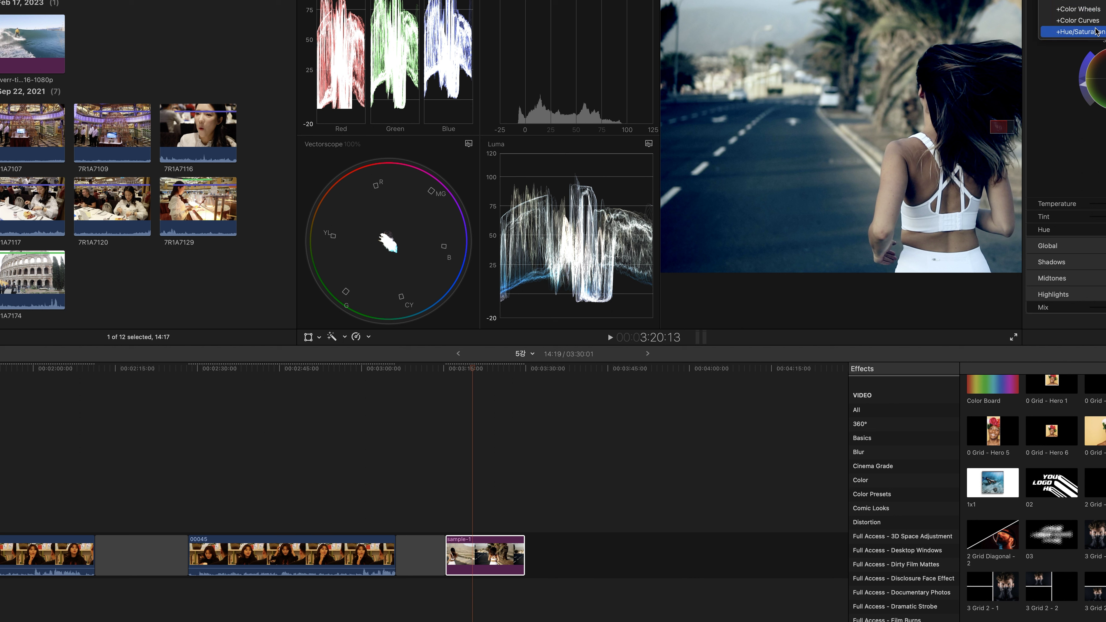
{"action": "left_click", "coordinate": [1070, 34]}
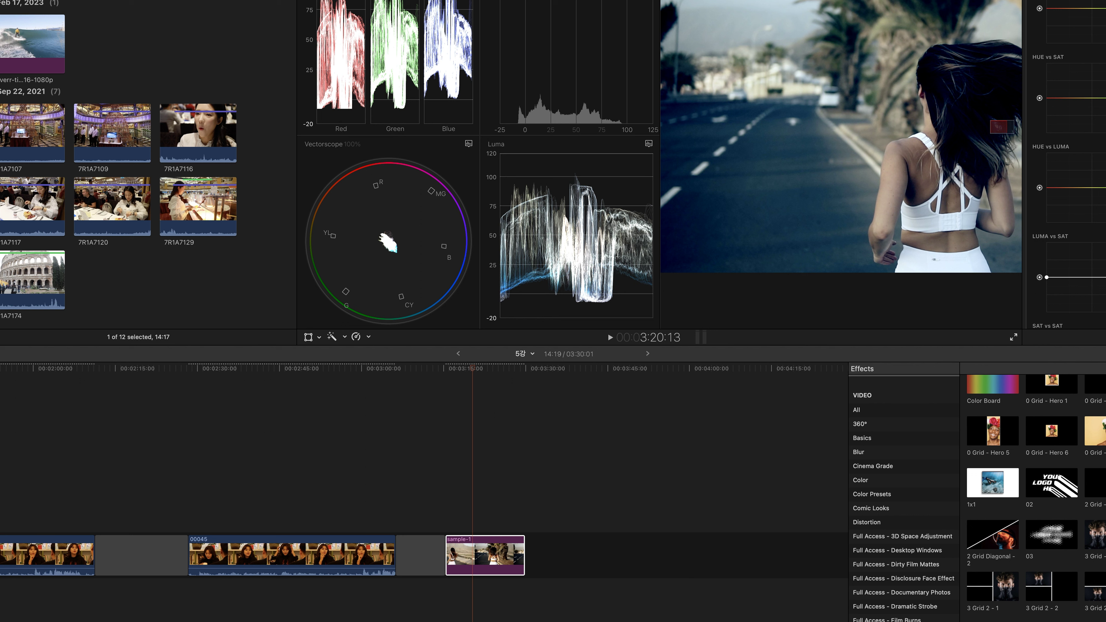
Sample the sky with a color mask on the Hue/Saturation Curves and shift the masked hue toward yellow.
{"action": "left_click", "coordinate": [750, 4]}
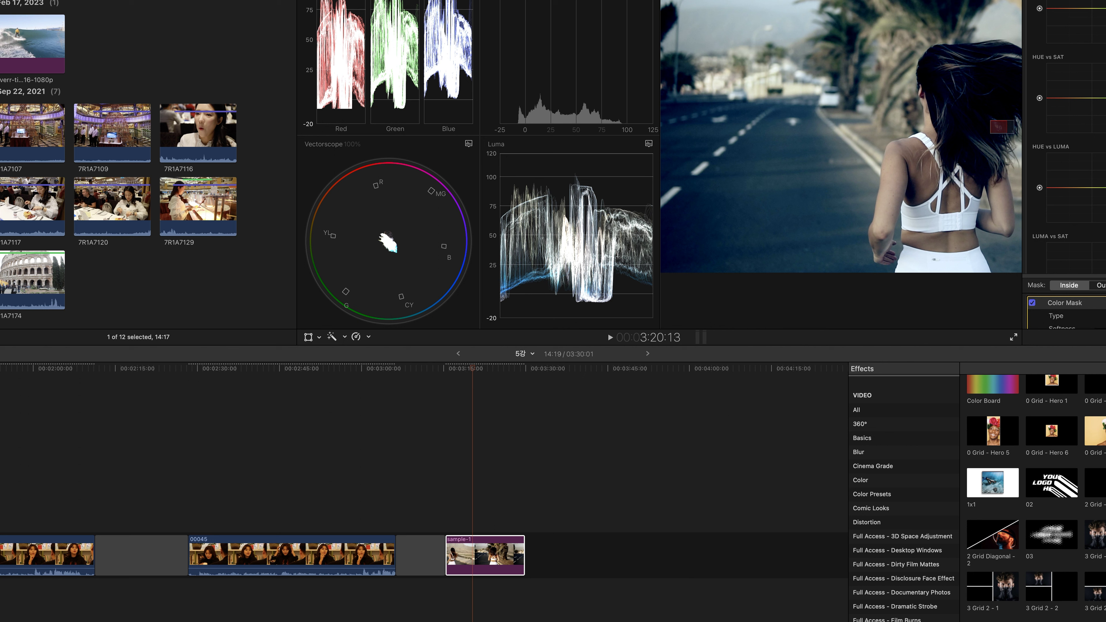
{"action": "left_click", "coordinate": [791, 7]}
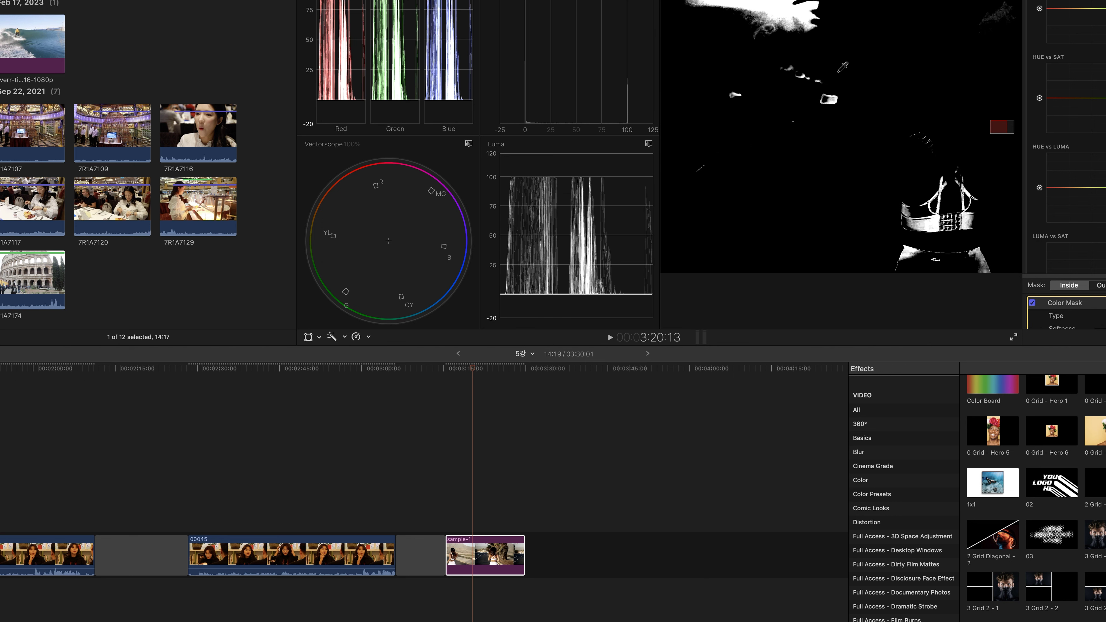
{"action": "scroll", "coordinate": [1071, 174], "scroll_direction": "down", "scroll_amount": 3}
{"action": "scroll", "coordinate": [1067, 152], "scroll_direction": "up", "scroll_amount": 2}
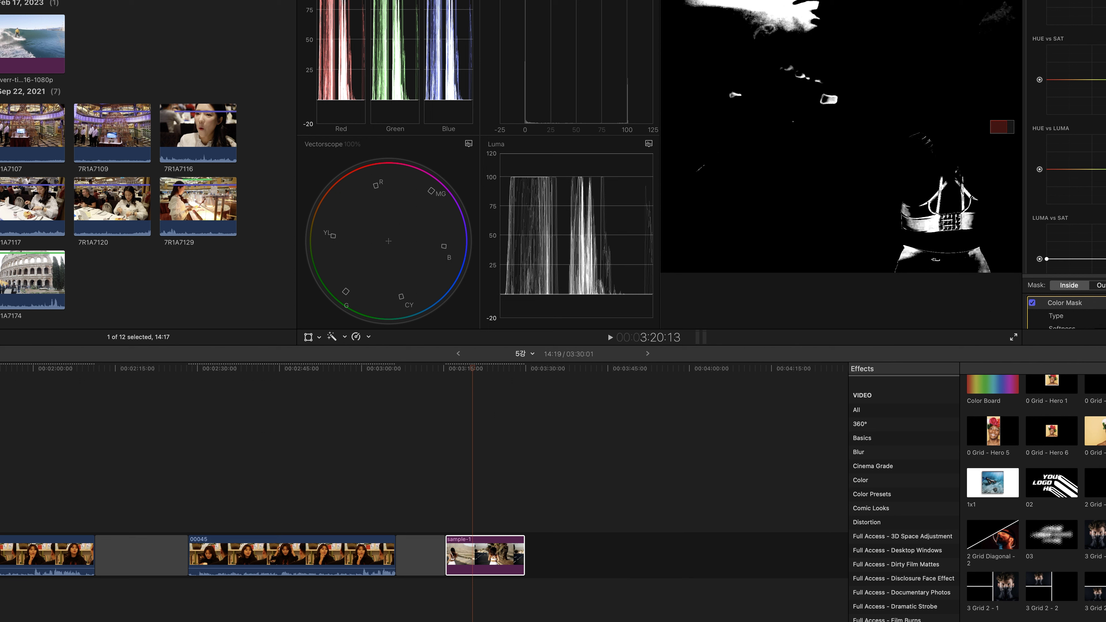
{"action": "scroll", "coordinate": [1065, 196], "scroll_direction": "down", "scroll_amount": 2}
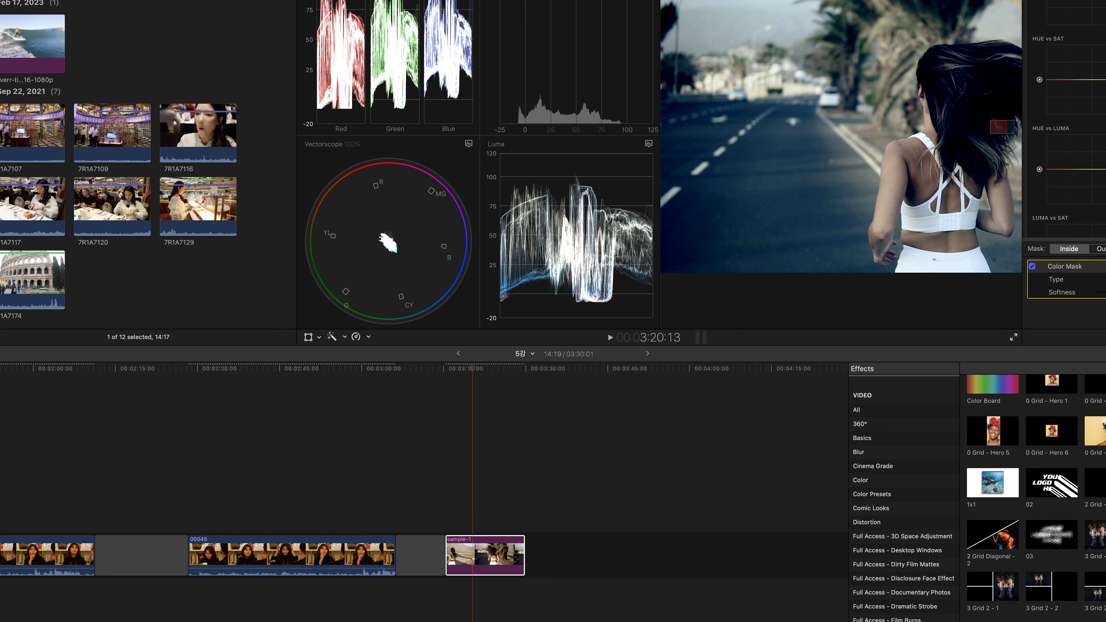
{"action": "scroll", "coordinate": [1067, 122], "scroll_direction": "up", "scroll_amount": 1}
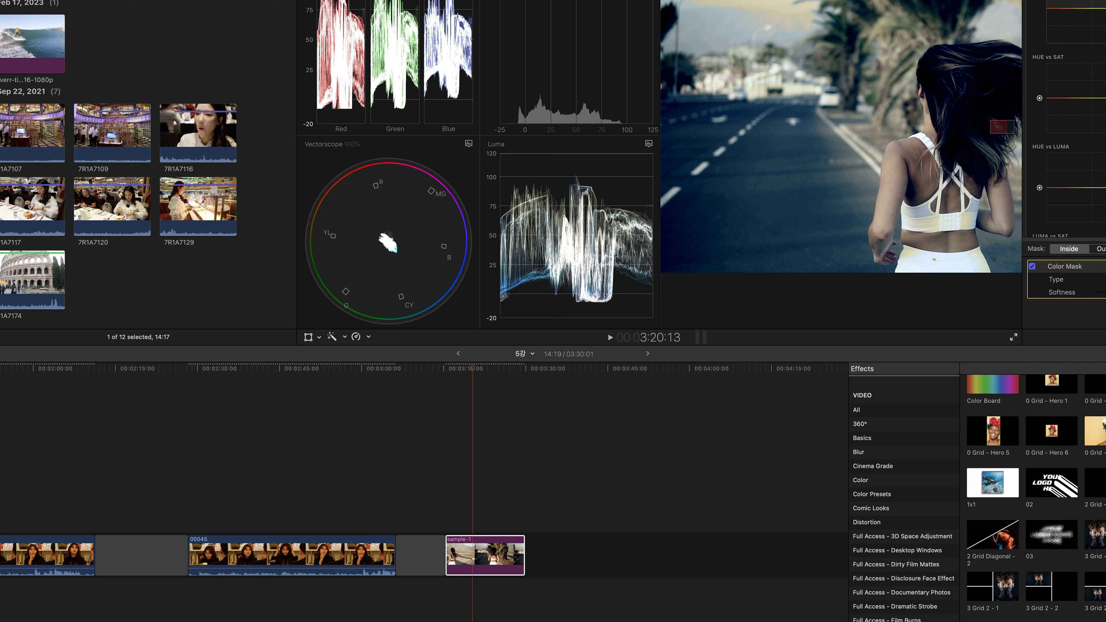
Display the color mask in black and white and adjust its softness.
{"action": "left_click", "coordinate": [1105, 249]}
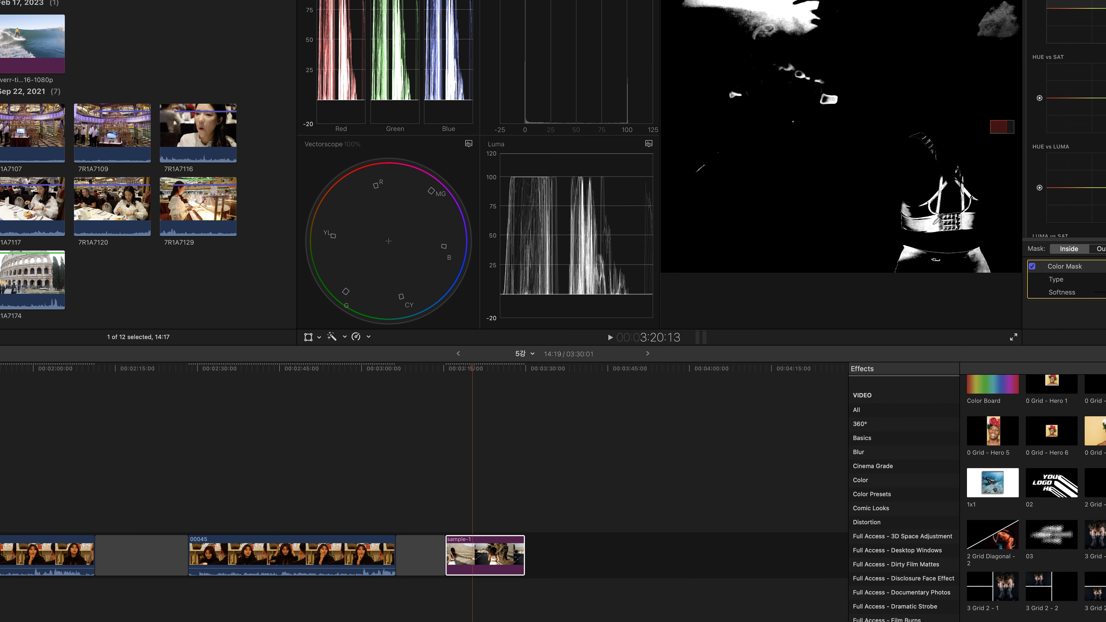
{"action": "left_click_drag", "start_coordinate": [1105, 293], "coordinate": [1103, 292]}
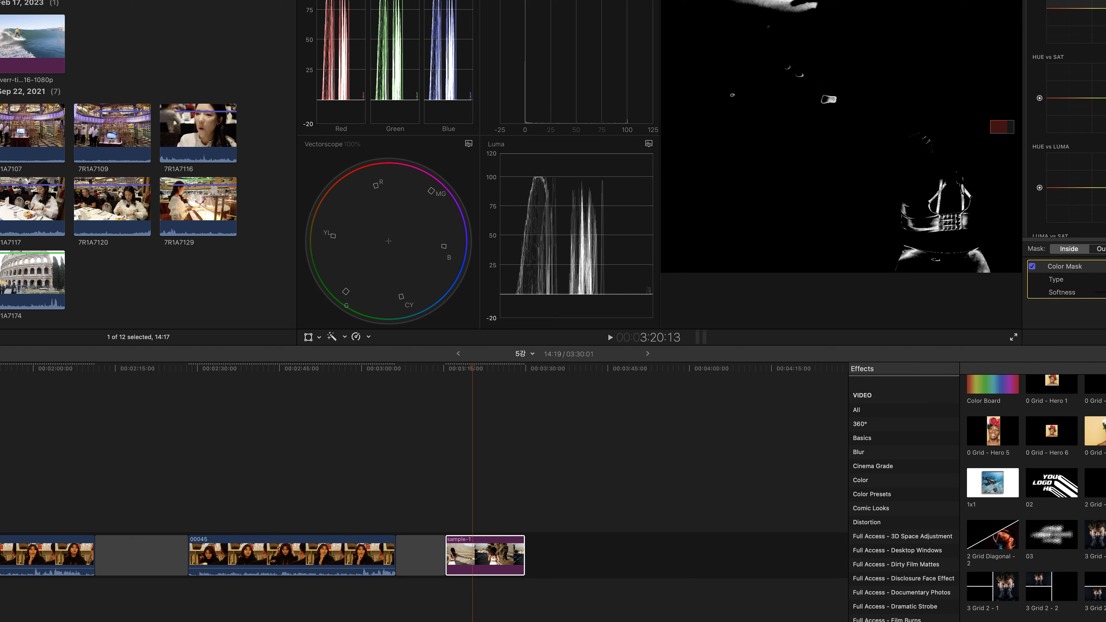
{"action": "left_click_drag", "start_coordinate": [1102, 292], "coordinate": [1105, 293]}
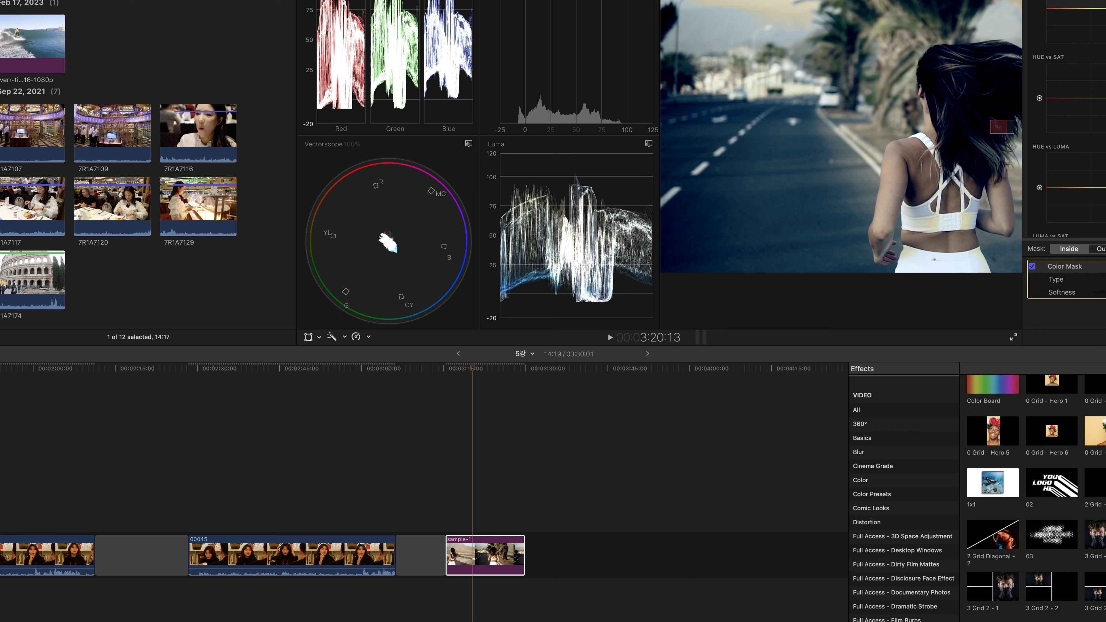
Add a shape mask to the Hue/Saturation Curves correction and position it over the sky.
{"action": "left_click", "coordinate": [1103, 17]}
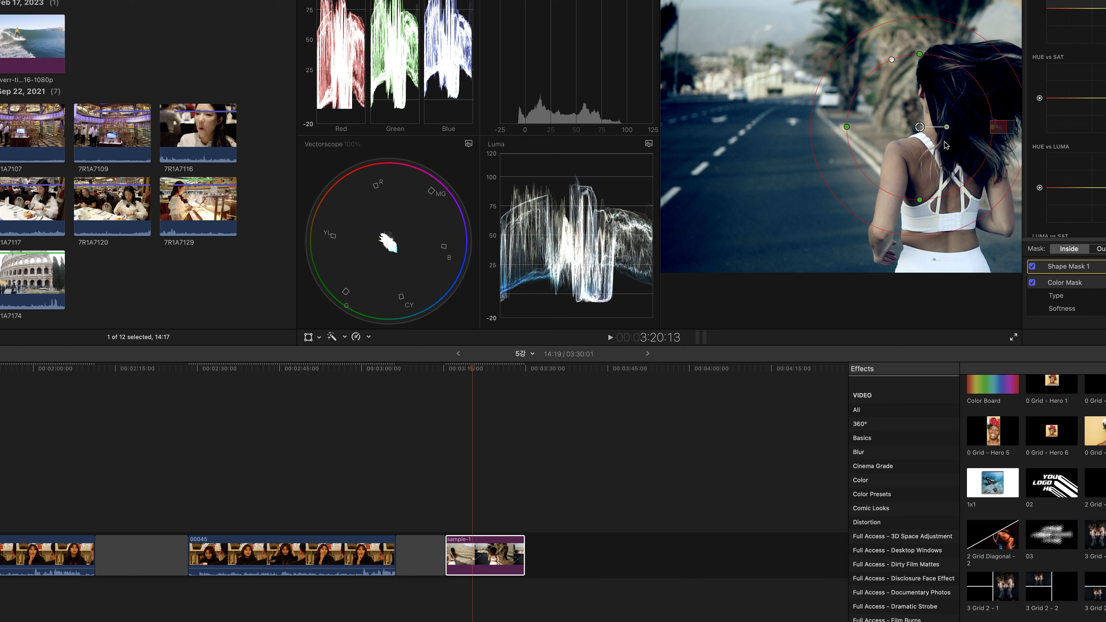
{"action": "left_click_drag", "start_coordinate": [922, 130], "coordinate": [877, 2]}
{"action": "scroll", "coordinate": [1072, 131], "scroll_direction": "down", "scroll_amount": 5}
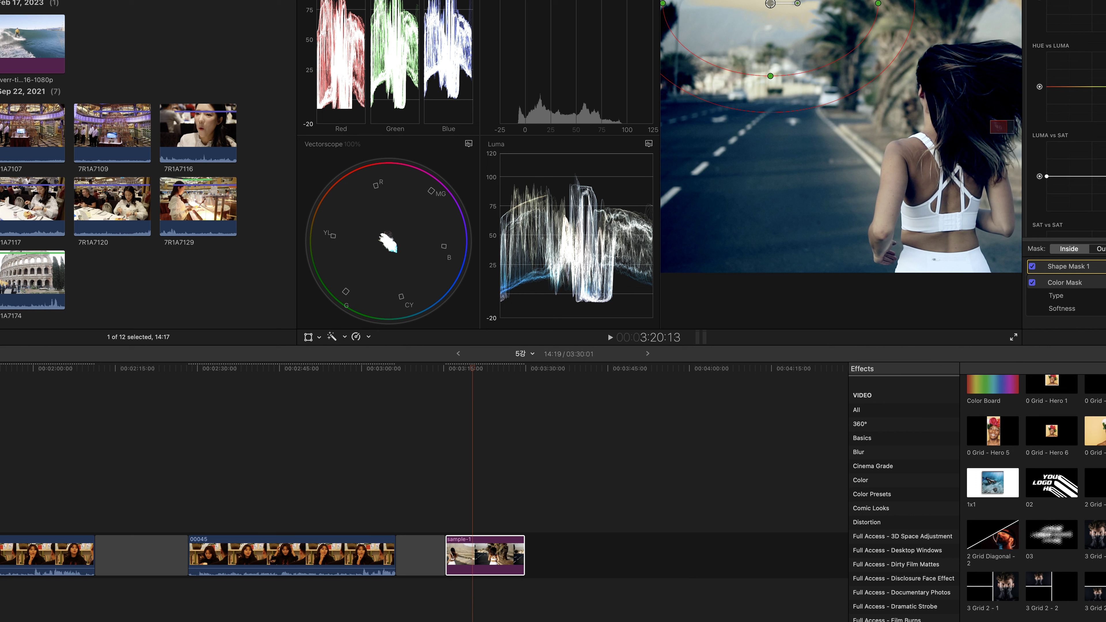
{"action": "scroll", "coordinate": [1067, 126], "scroll_direction": "down", "scroll_amount": 3}
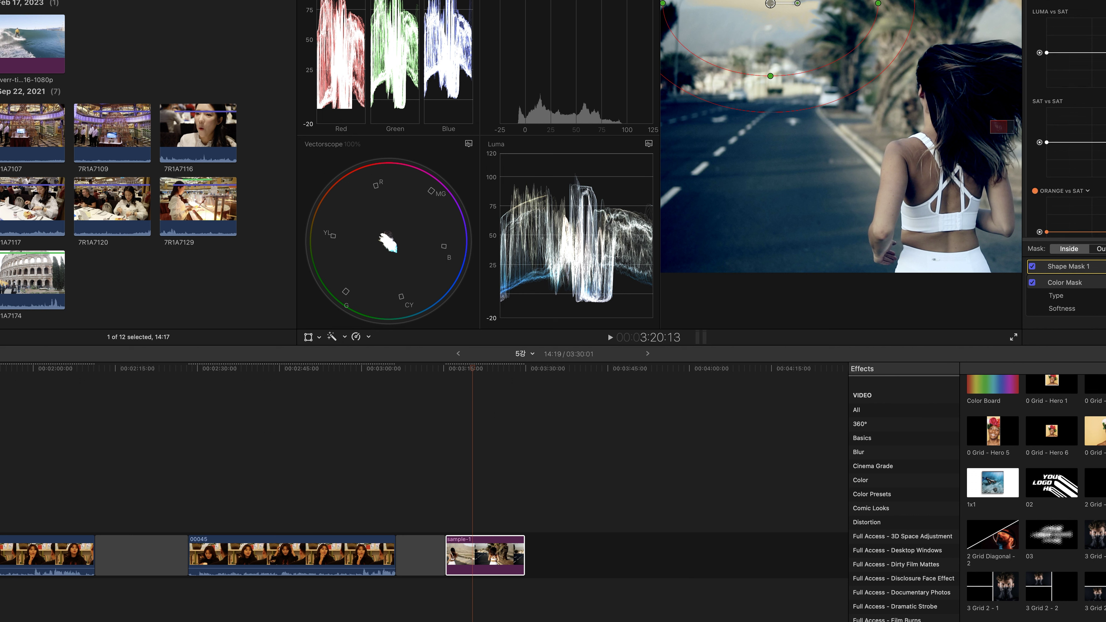
Move the playhead to 3:22:24 on the sample-1 clip and hide the shape mask's on-screen outline.
{"action": "left_click_drag", "start_coordinate": [473, 368], "coordinate": [486, 367]}
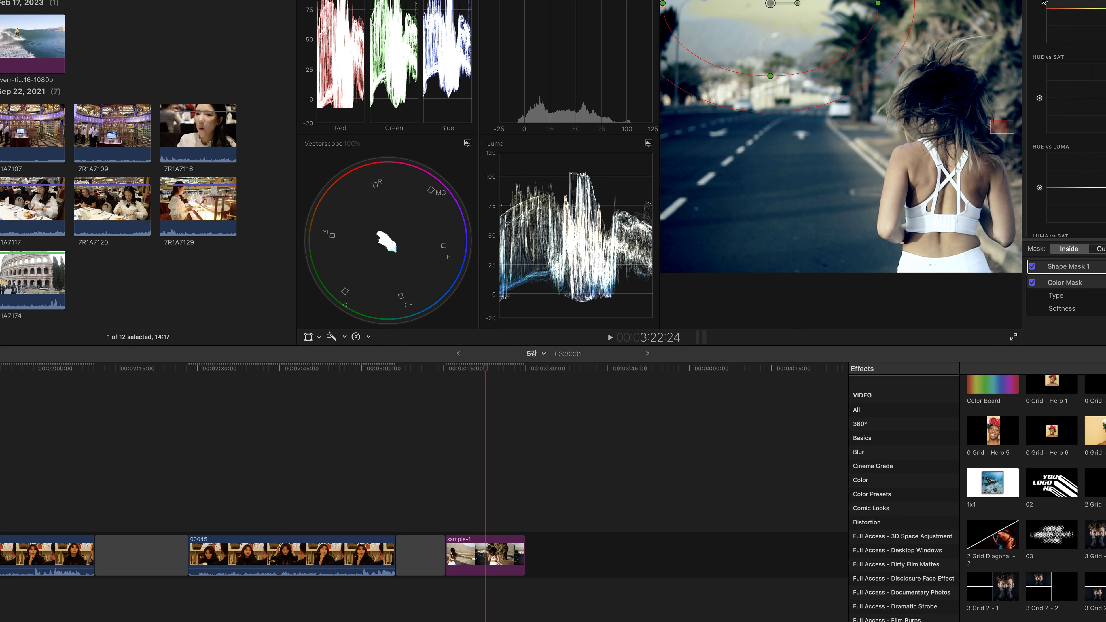
{"action": "left_click_drag", "start_coordinate": [1042, 7], "coordinate": [1043, 9]}
{"action": "left_click", "coordinate": [1105, 1]}
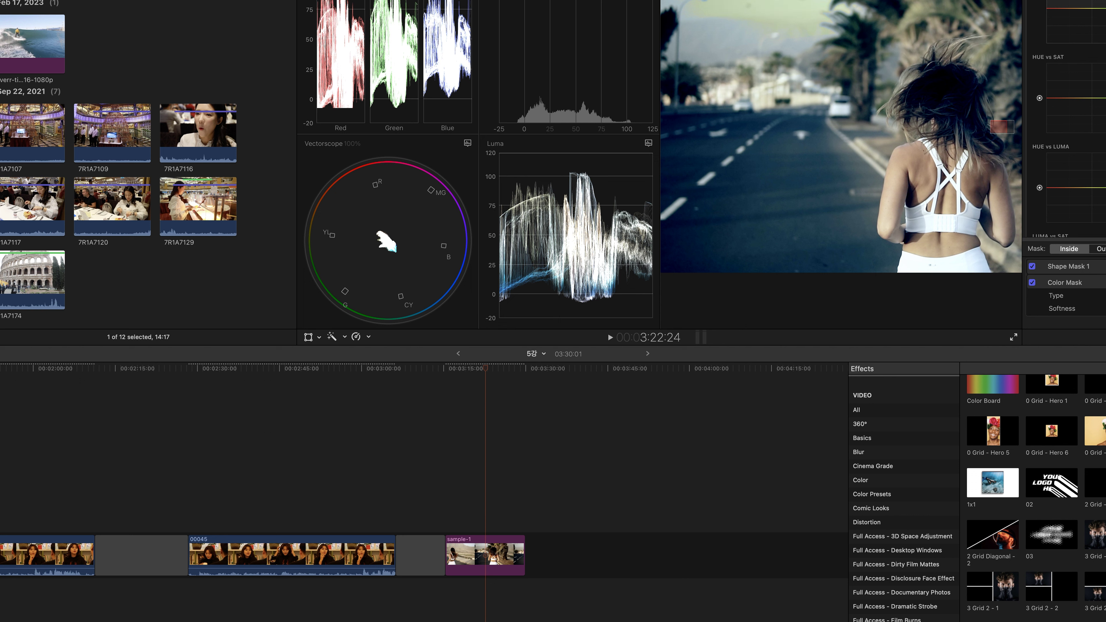
Raise the entire ORANGE vs SAT curve slightly for the masked sky.
{"action": "scroll", "coordinate": [1067, 131], "scroll_direction": "down", "scroll_amount": 2}
{"action": "scroll", "coordinate": [1079, 194], "scroll_direction": "down", "scroll_amount": 10}
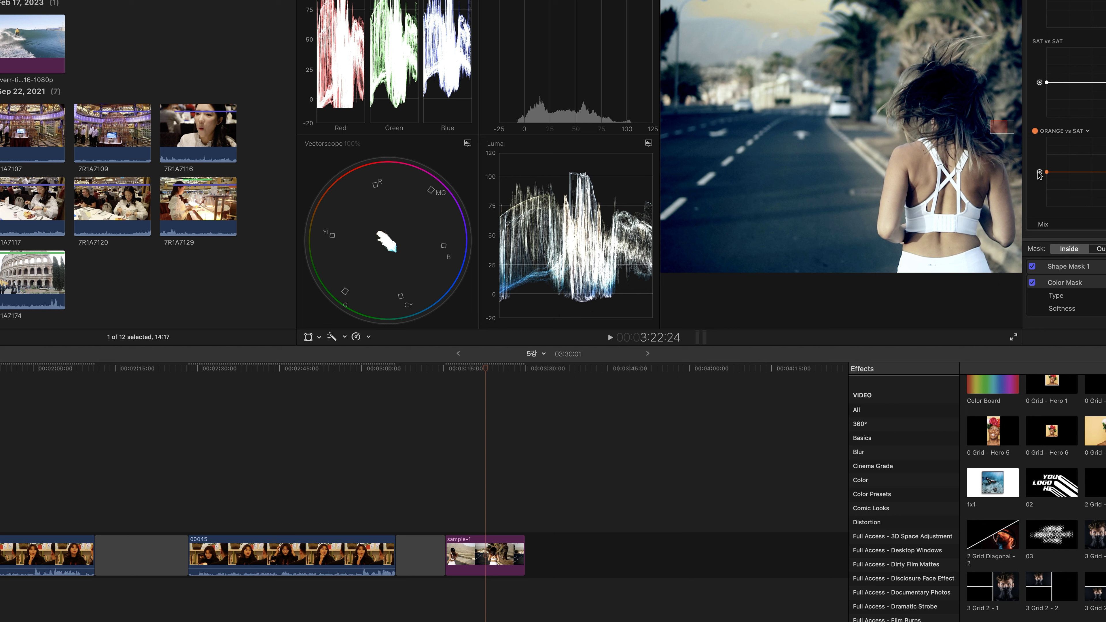
{"action": "left_click_drag", "start_coordinate": [1039, 161], "coordinate": [1039, 158]}
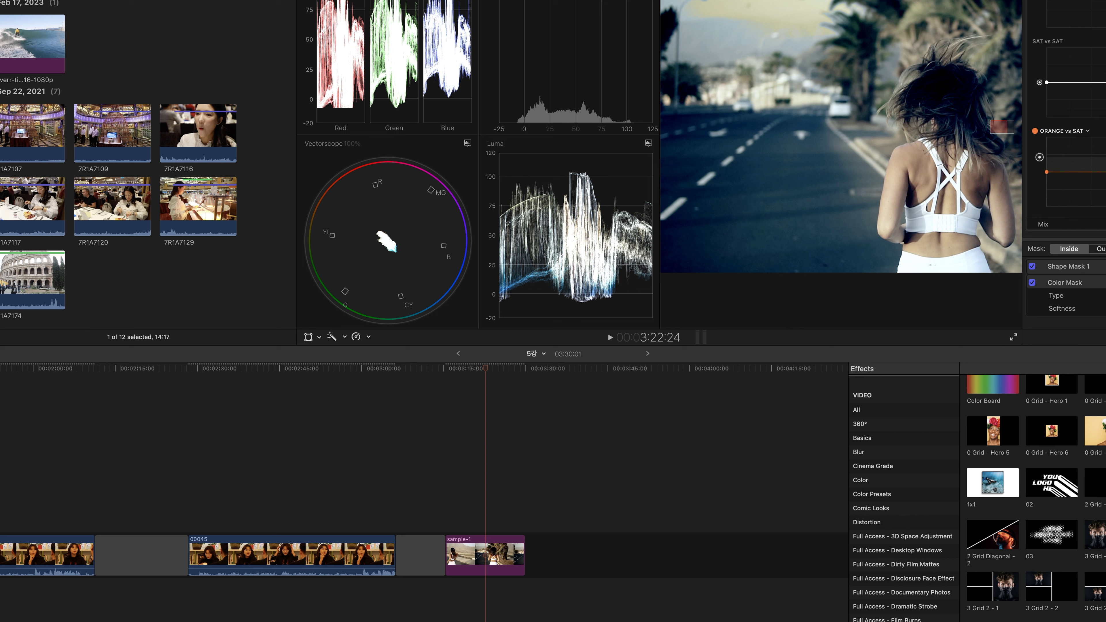
Raise the entire HUE vs SAT curve slightly to increase the masked sky's saturation.
{"action": "scroll", "coordinate": [1066, 166], "scroll_direction": "down", "scroll_amount": 6}
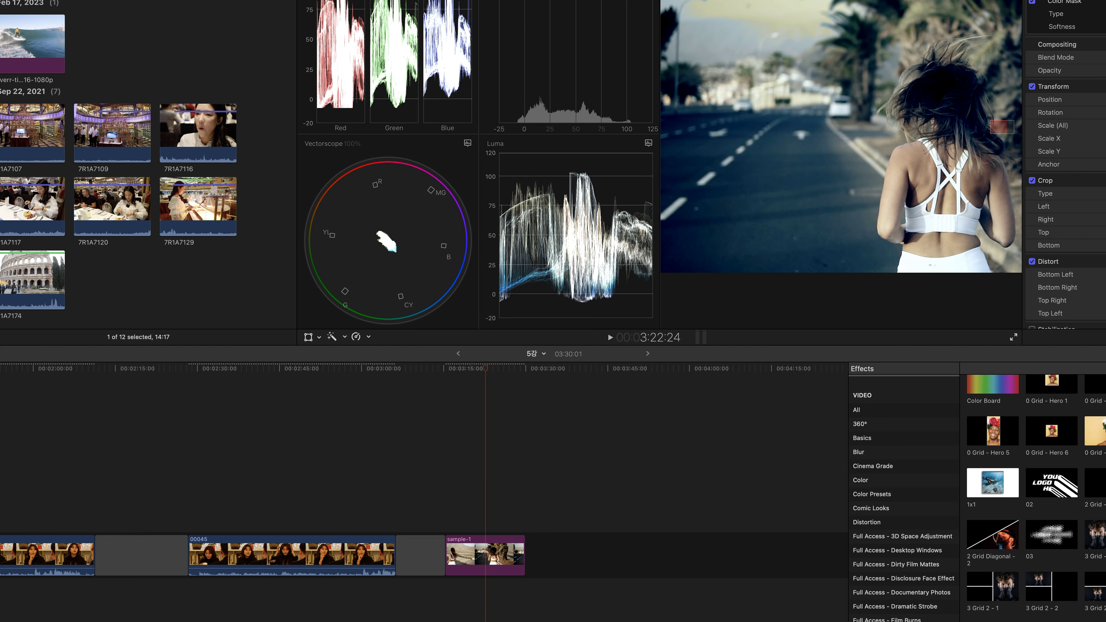
{"action": "key", "text": "super+6"}
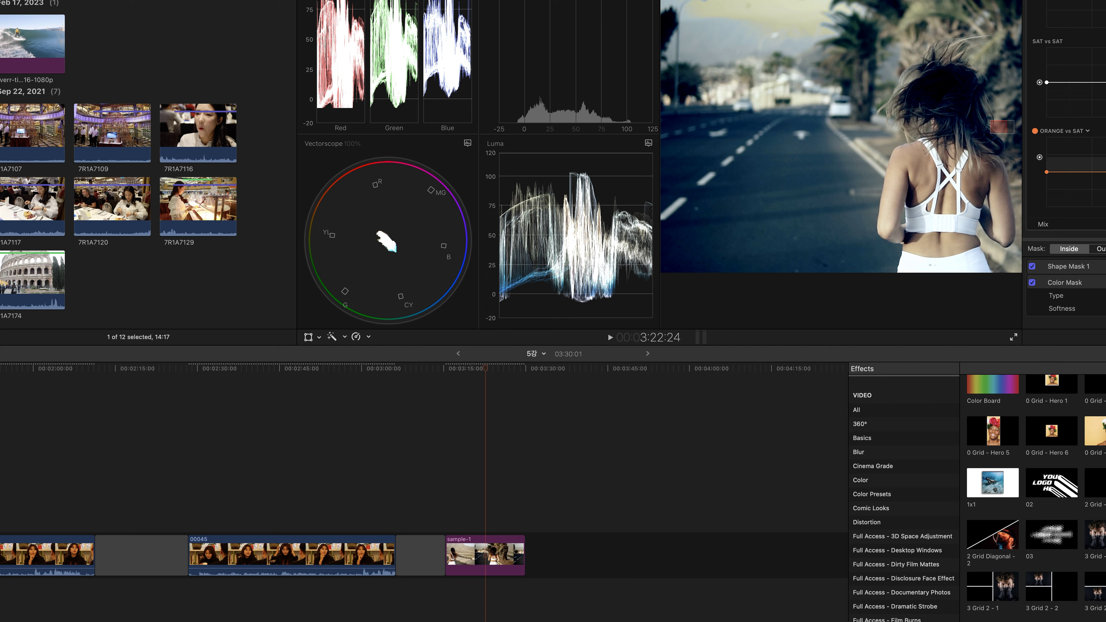
{"action": "scroll", "coordinate": [1066, 165], "scroll_direction": "up", "scroll_amount": 5}
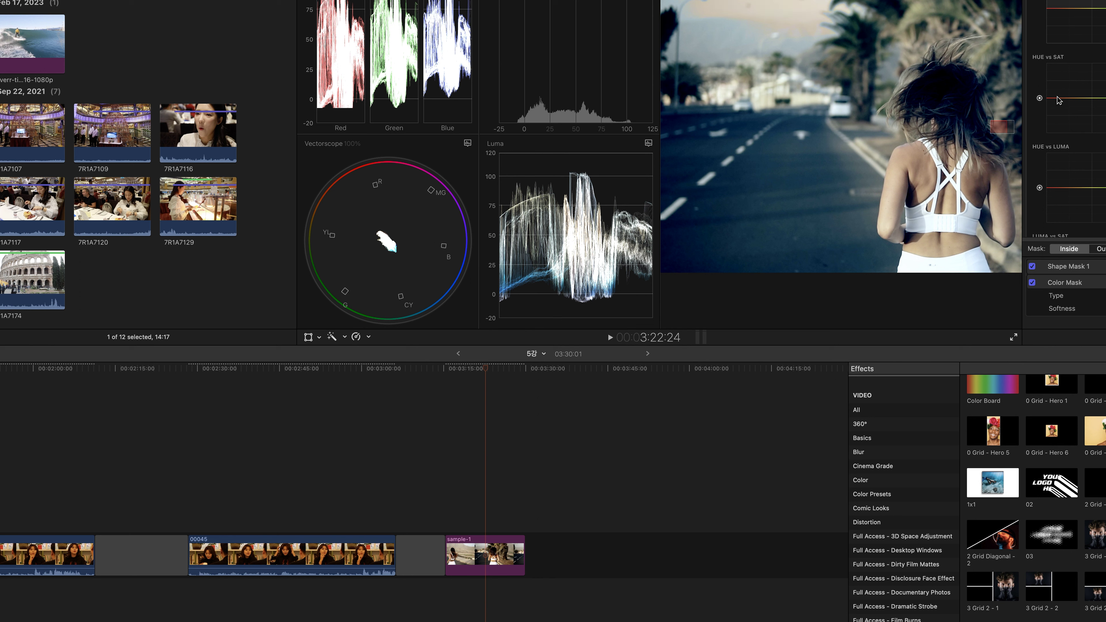
{"action": "left_click_drag", "start_coordinate": [1039, 98], "coordinate": [1043, 87]}
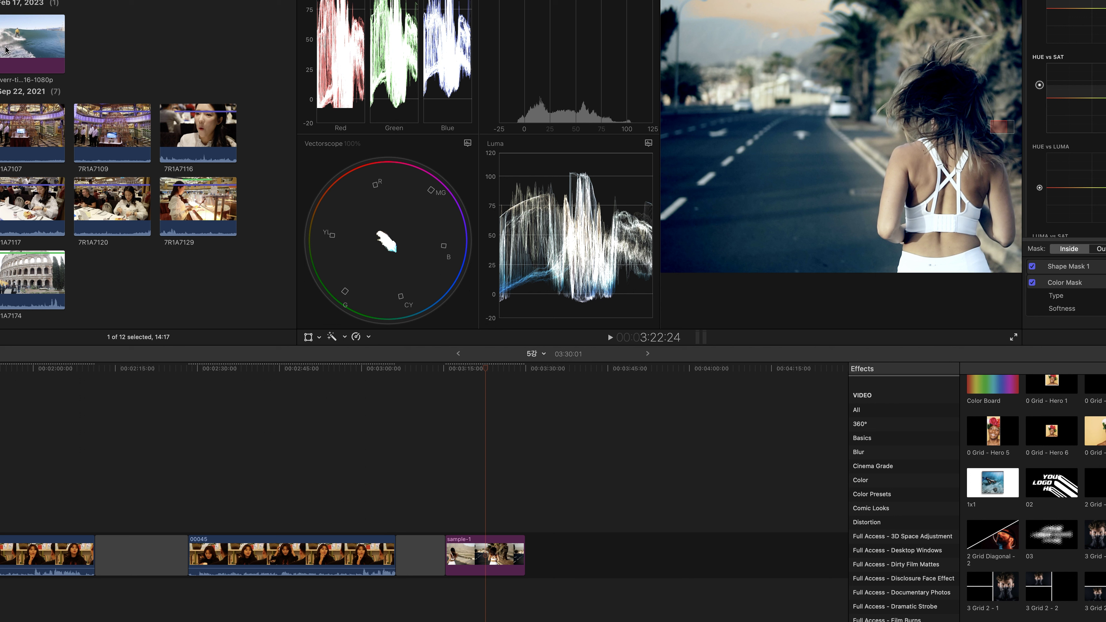
Append a second sample-1 clip to the timeline, separate it with a gap, and park the playhead on it at 3:46:12.
{"action": "left_click", "coordinate": [32, 2]}
{"action": "left_click_drag", "start_coordinate": [32, 3], "coordinate": [575, 544]}
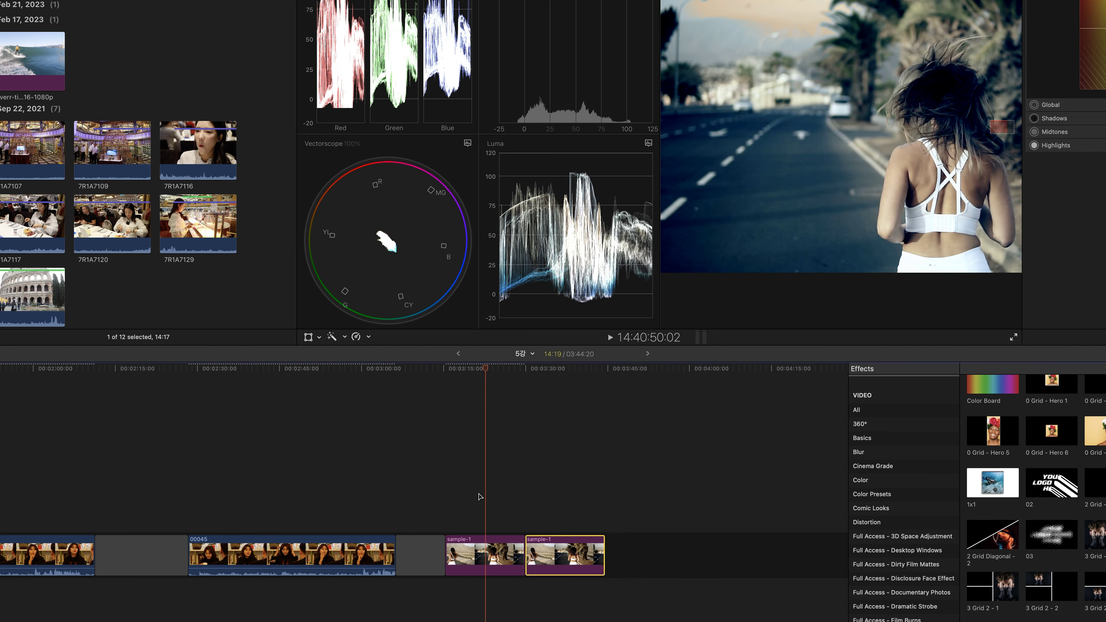
{"action": "left_click_drag", "start_coordinate": [566, 560], "coordinate": [627, 560]}
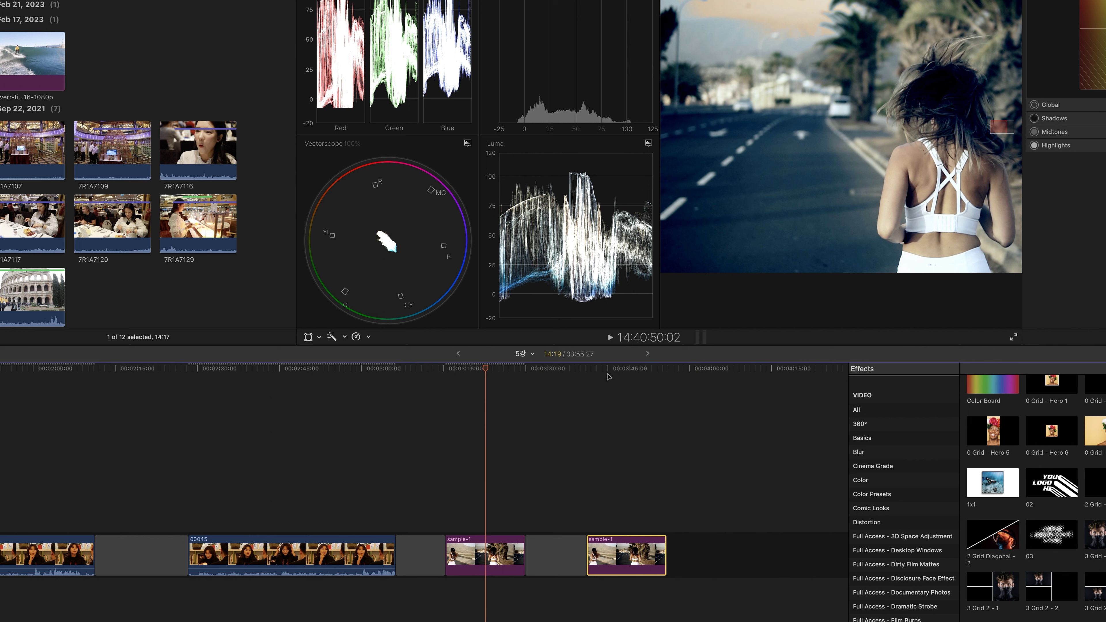
{"action": "left_click", "coordinate": [608, 376]}
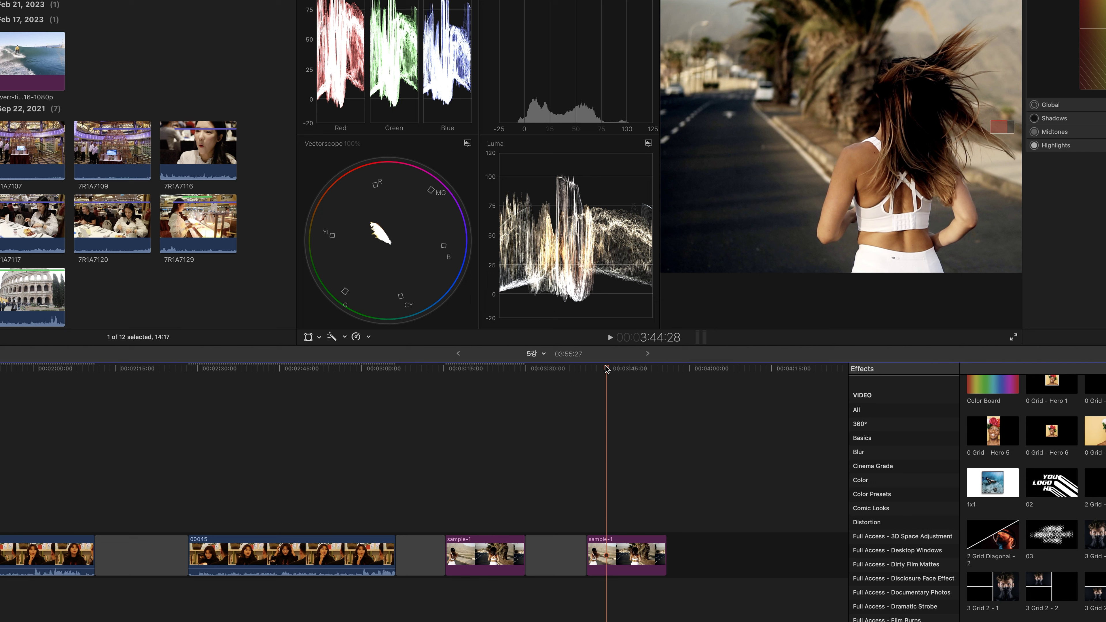
{"action": "key", "text": "space"}
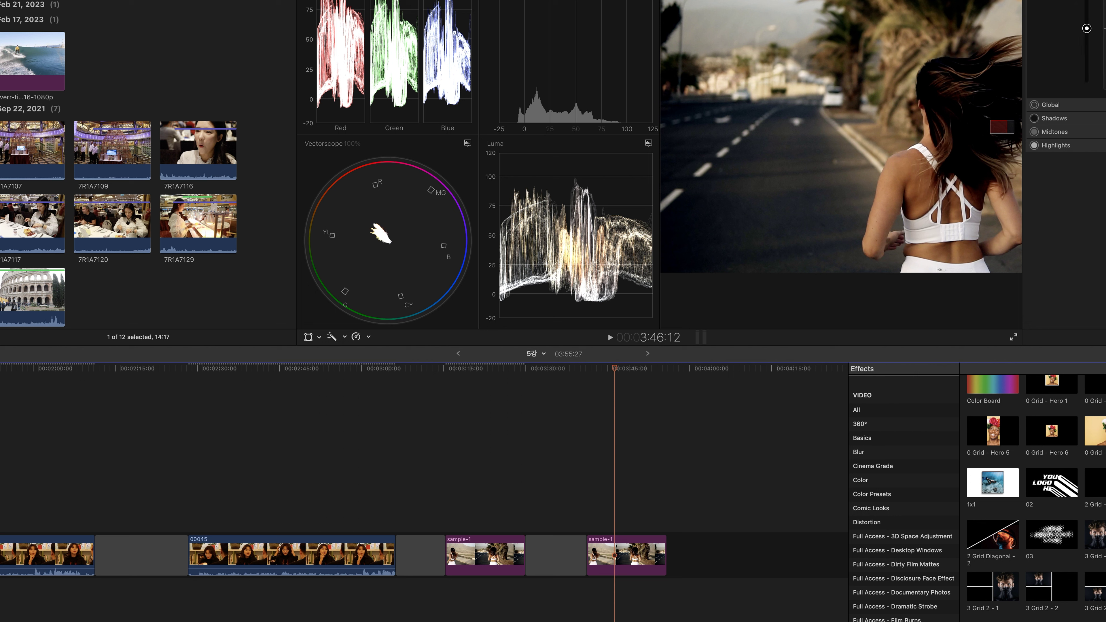
Lower the Global saturation in the Color Board, and add a warm Color Wheels correction with raised Shadows saturation.
{"action": "mouse_move", "coordinate": [1087, 28]}
{"action": "left_mouse_down"}
{"action": "mouse_move", "coordinate": [1084, 1]}
{"action": "mouse_move", "coordinate": [1083, 56]}
{"action": "mouse_move", "coordinate": [1086, 40]}
{"action": "left_mouse_up"}
{"action": "left_click", "coordinate": [1075, 1]}
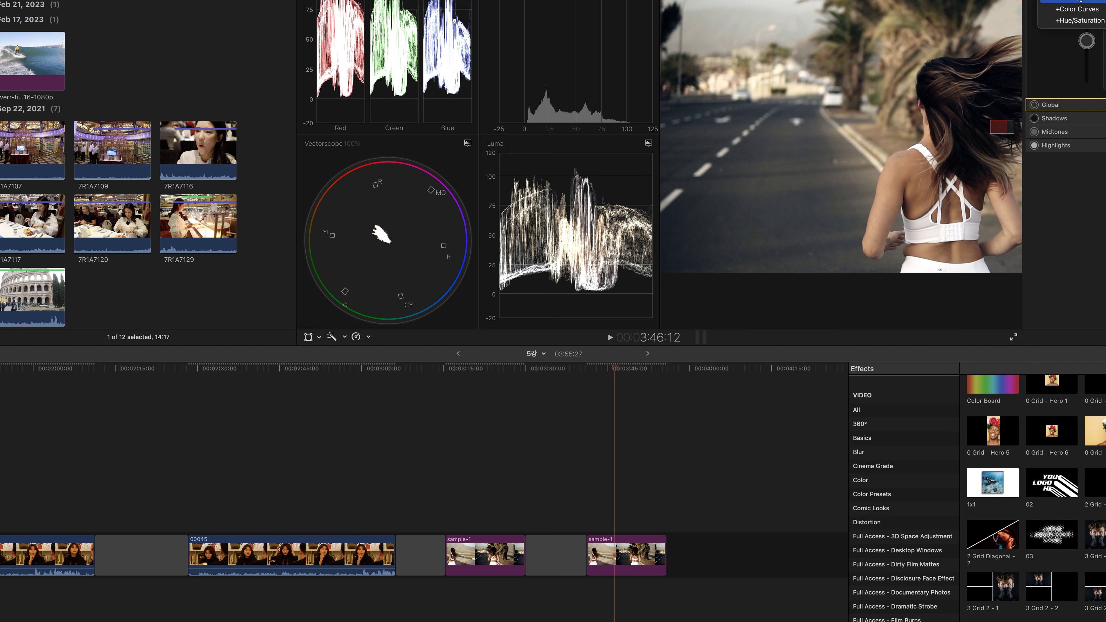
{"action": "left_click", "coordinate": [1095, 3]}
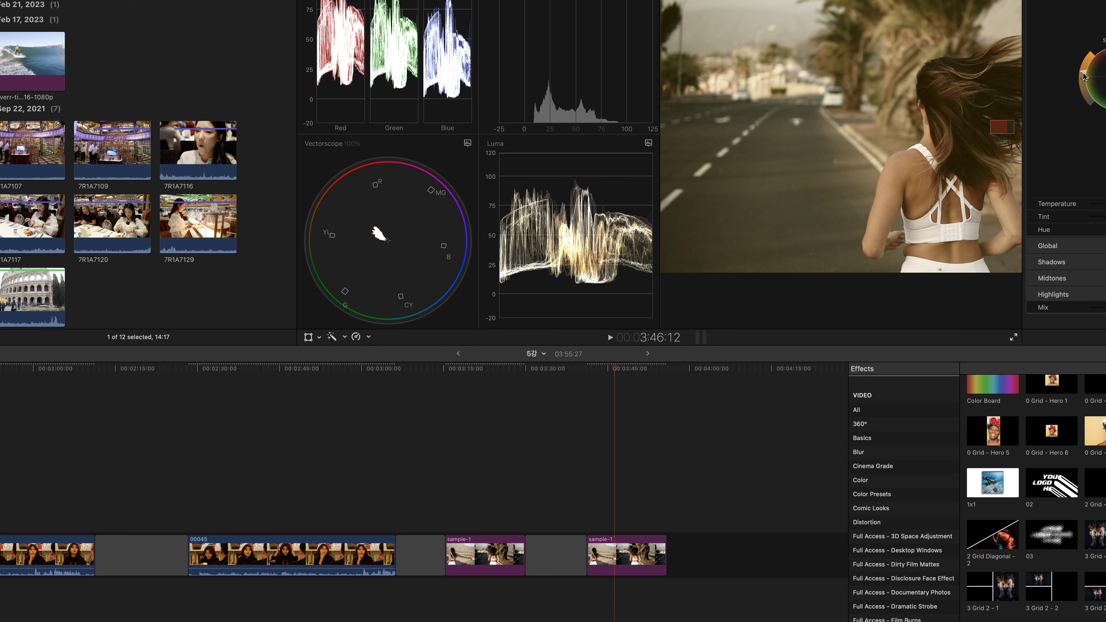
{"action": "left_click_drag", "start_coordinate": [1084, 89], "coordinate": [1081, 75]}
Lower the Shadows exposure slightly in the clip's Color Board correction.
{"action": "left_click", "coordinate": [1072, 1]}
{"action": "left_click", "coordinate": [1078, 0]}
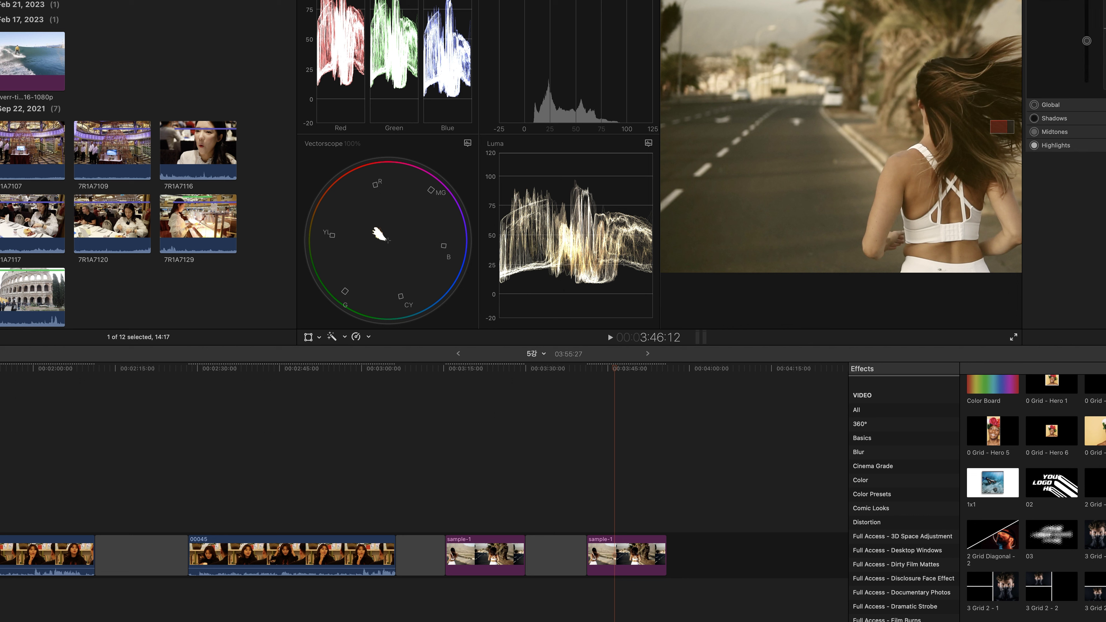
{"action": "mouse_move", "coordinate": [1088, 37]}
{"action": "left_mouse_down"}
{"action": "mouse_move", "coordinate": [1087, 54]}
{"action": "mouse_move", "coordinate": [1088, 46]}
{"action": "left_mouse_up"}
{"action": "key", "text": "super+z"}
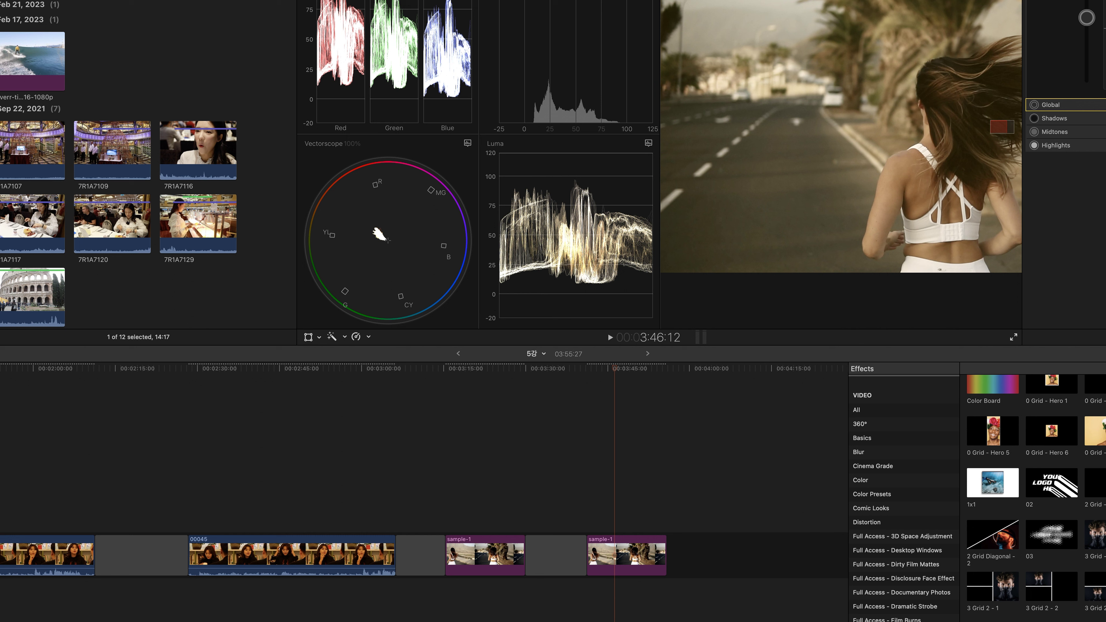
{"action": "left_click_drag", "start_coordinate": [1105, 18], "coordinate": [1105, 27]}
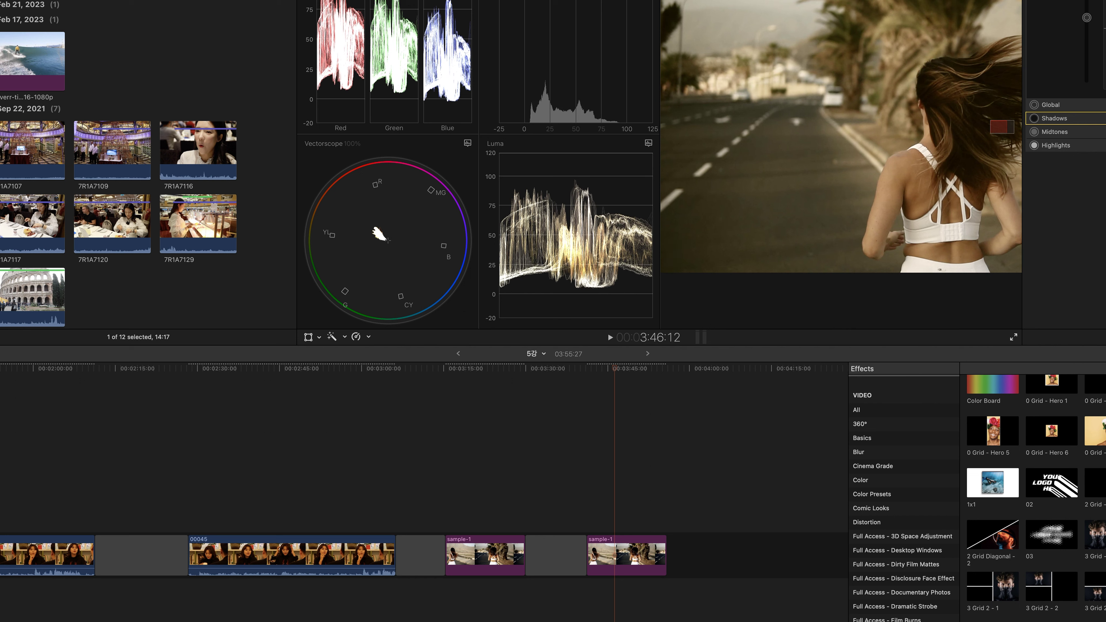
Compare the second sample-1 clip at 3:46:12 with and without its color corrections.
{"action": "key", "text": "super+6"}
{"action": "key", "text": "super+z"}
{"action": "key", "text": "super+shift+z"}
{"action": "key", "text": "super+z"}
{"action": "key", "text": "alt+super+b"}
{"action": "key", "text": "alt+super+b"}
{"action": "key", "text": "alt+super+b"}
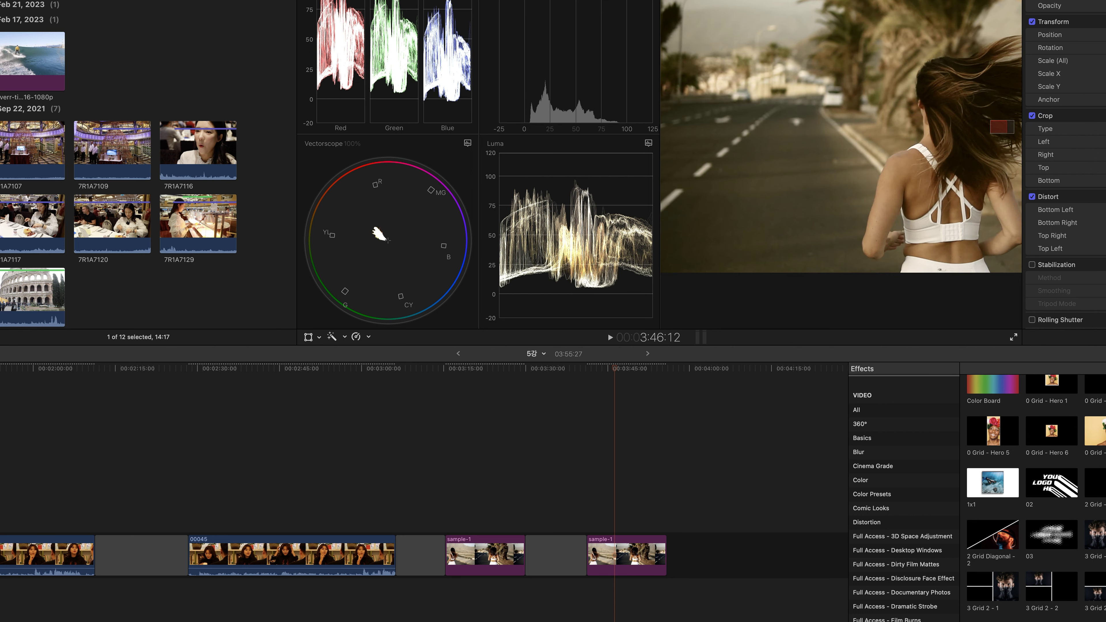
{"action": "key", "text": "alt+super+b"}
{"action": "key", "text": "alt+super+b"}
{"action": "key", "text": "alt+super+b"}
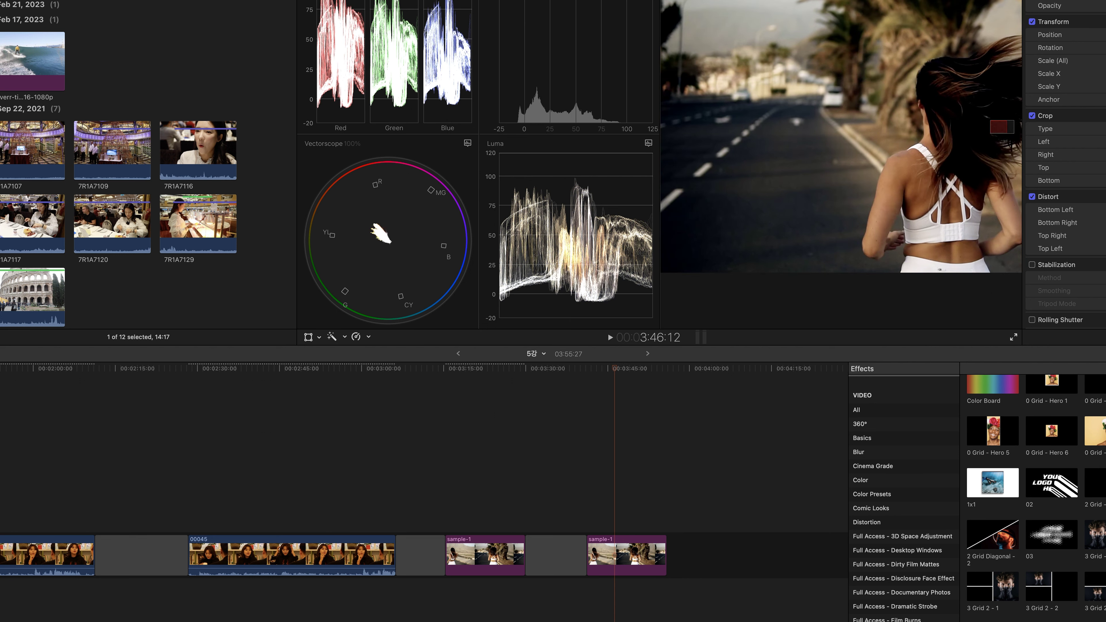
{"action": "key", "text": "alt+super+b"}
{"action": "key", "text": "alt+super+b"}
{"action": "key", "text": "alt+super+b"}
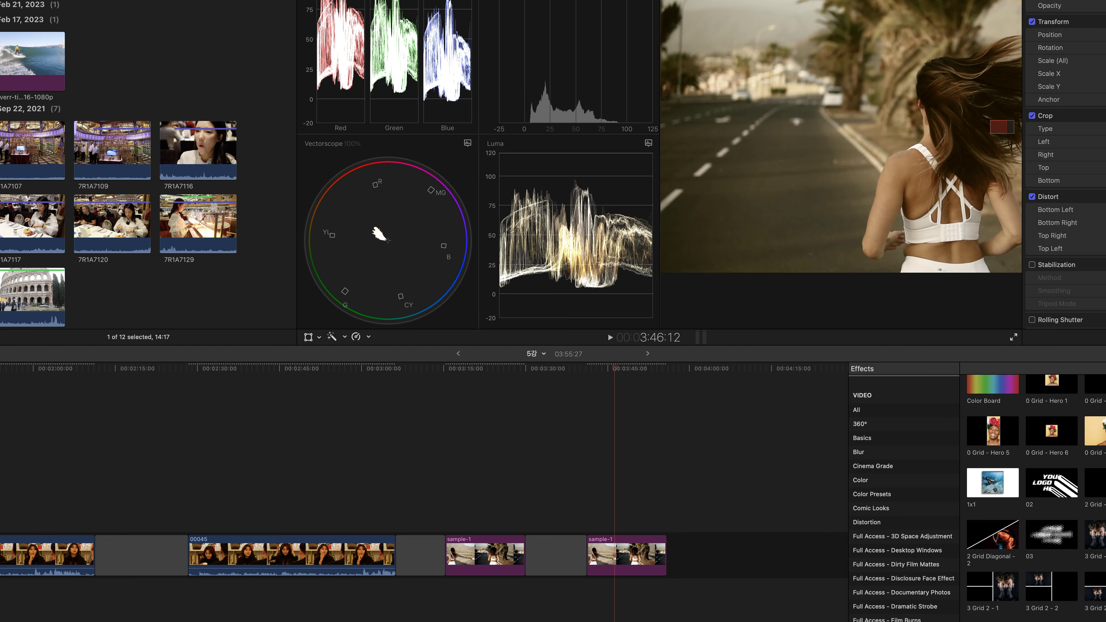
Add a Color Curves correction to the clip and lower the RED curve slightly in the darker tones.
{"action": "key", "text": "super+6"}
{"action": "left_click", "coordinate": [1102, 1]}
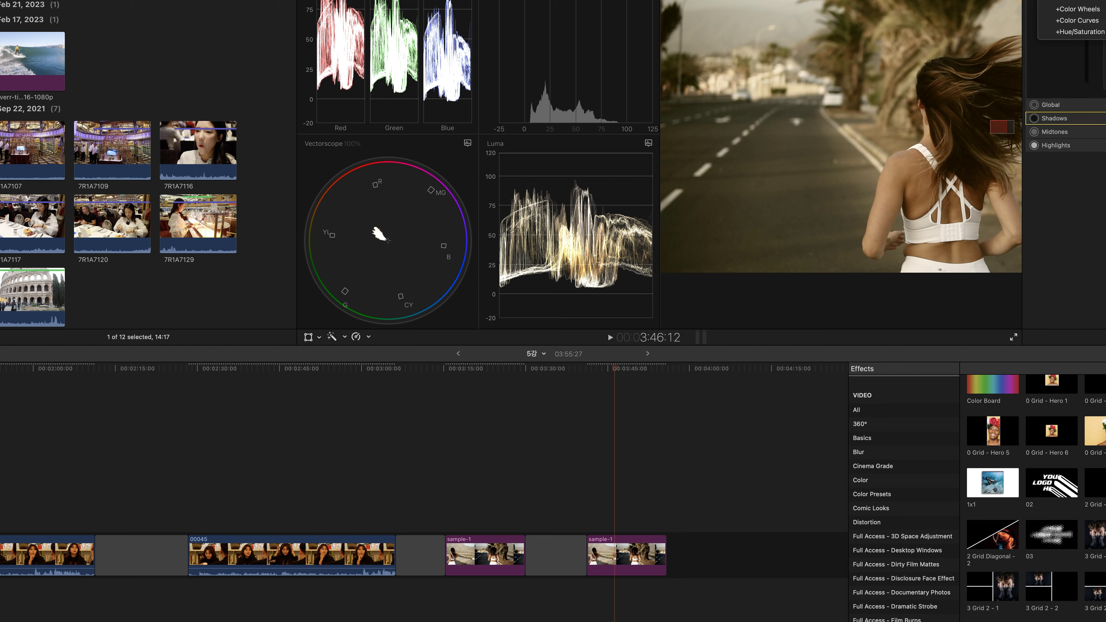
{"action": "left_click", "coordinate": [1095, 22]}
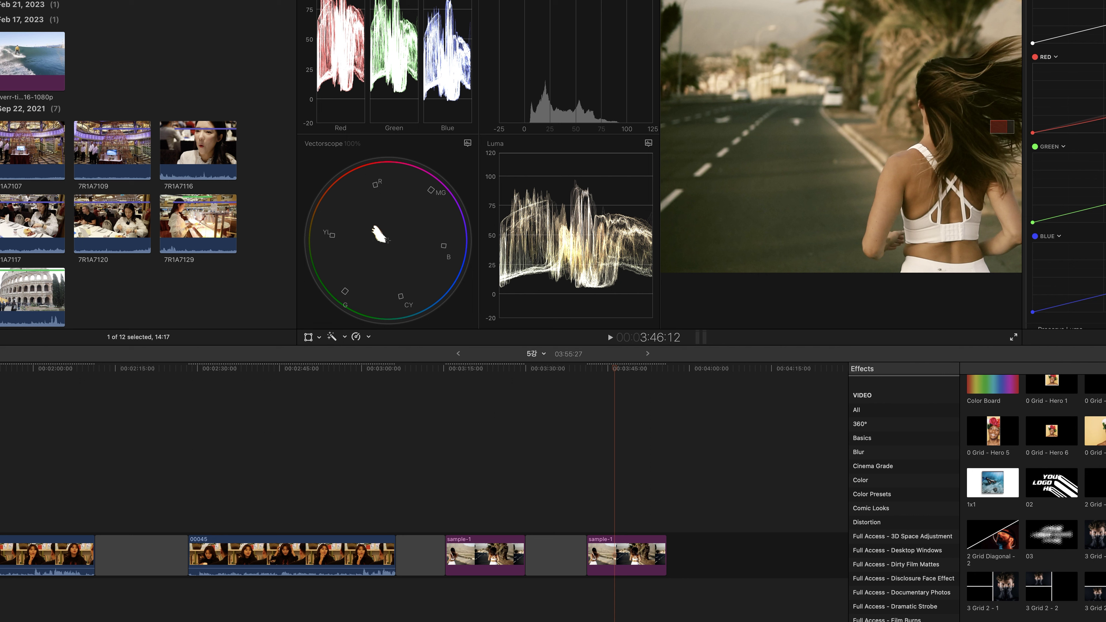
Review the graded clip at other frames, and compare it at 3:50:08 with its color corrections off and on.
{"action": "left_click", "coordinate": [621, 370]}
{"action": "mouse_move", "coordinate": [621, 369]}
{"action": "left_mouse_down"}
{"action": "mouse_move", "coordinate": [637, 372]}
{"action": "mouse_move", "coordinate": [612, 374]}
{"action": "mouse_move", "coordinate": [652, 375]}
{"action": "mouse_move", "coordinate": [641, 375]}
{"action": "left_mouse_up"}
{"action": "key", "text": "space"}
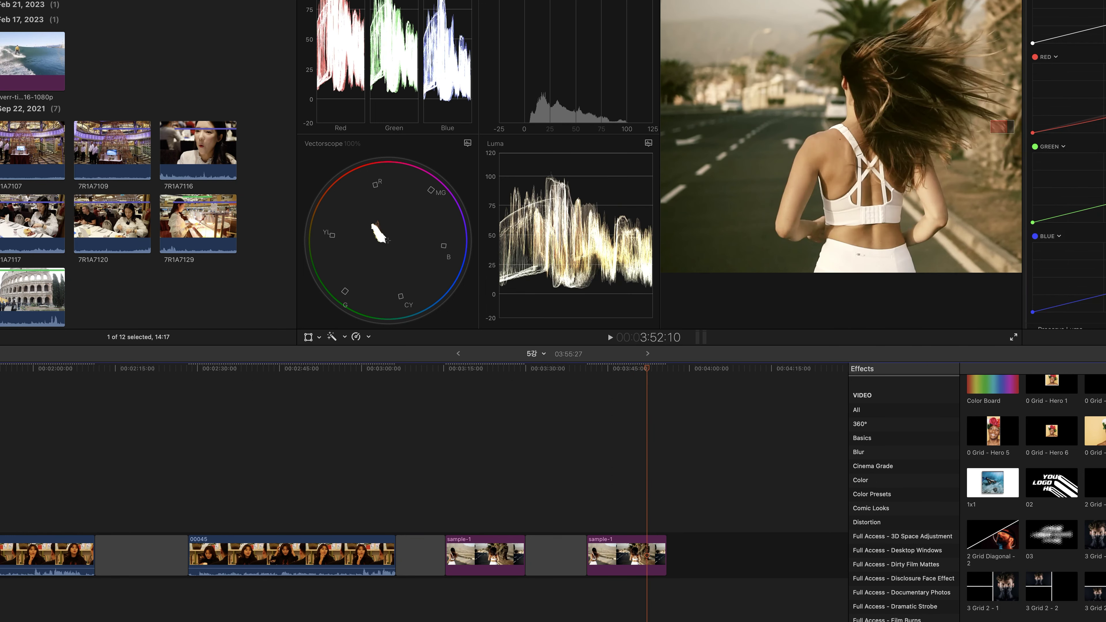
{"action": "scroll", "coordinate": [1067, 174], "scroll_direction": "down", "scroll_amount": 2}
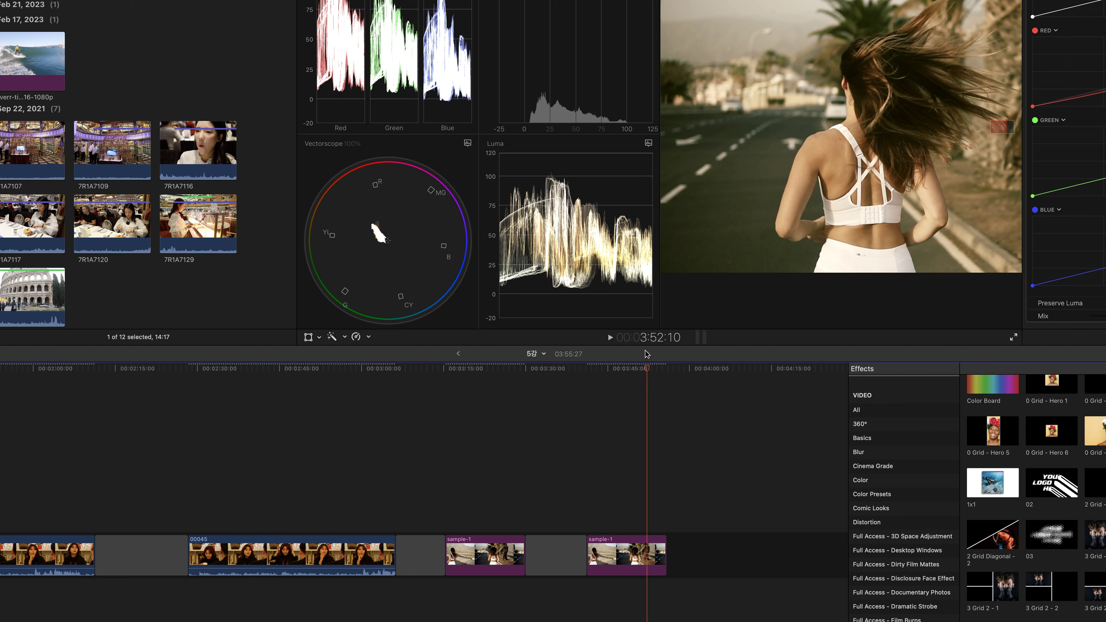
{"action": "left_click", "coordinate": [642, 368]}
{"action": "mouse_move", "coordinate": [637, 365]}
{"action": "left_mouse_down"}
{"action": "mouse_move", "coordinate": [532, 370]}
{"action": "mouse_move", "coordinate": [665, 375]}
{"action": "mouse_move", "coordinate": [635, 375]}
{"action": "left_mouse_up"}
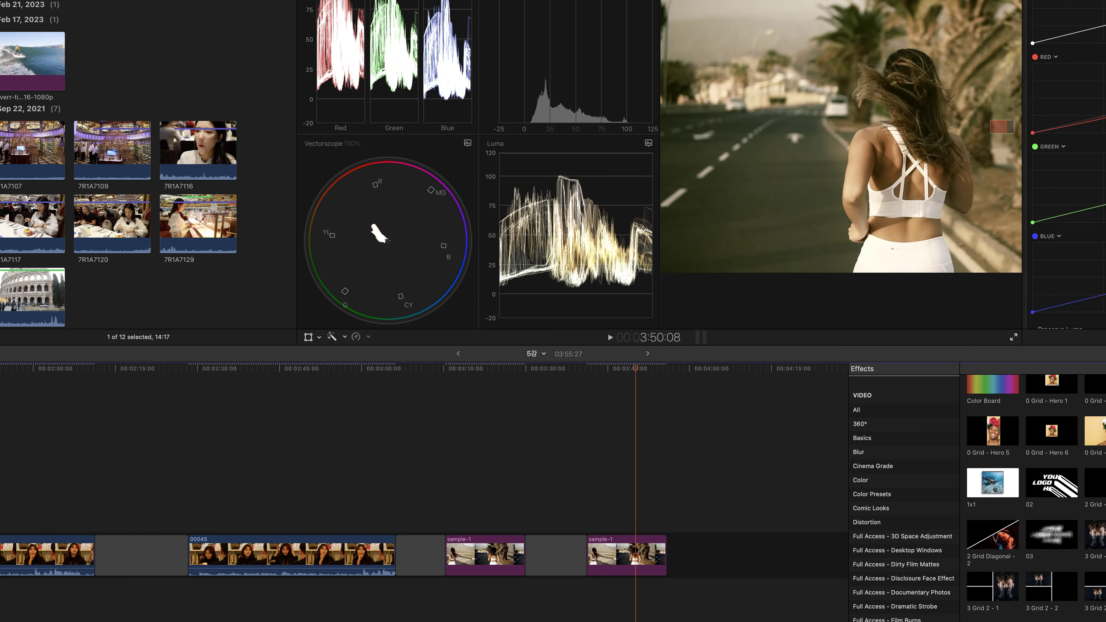
{"action": "left_click", "coordinate": [1033, 1]}
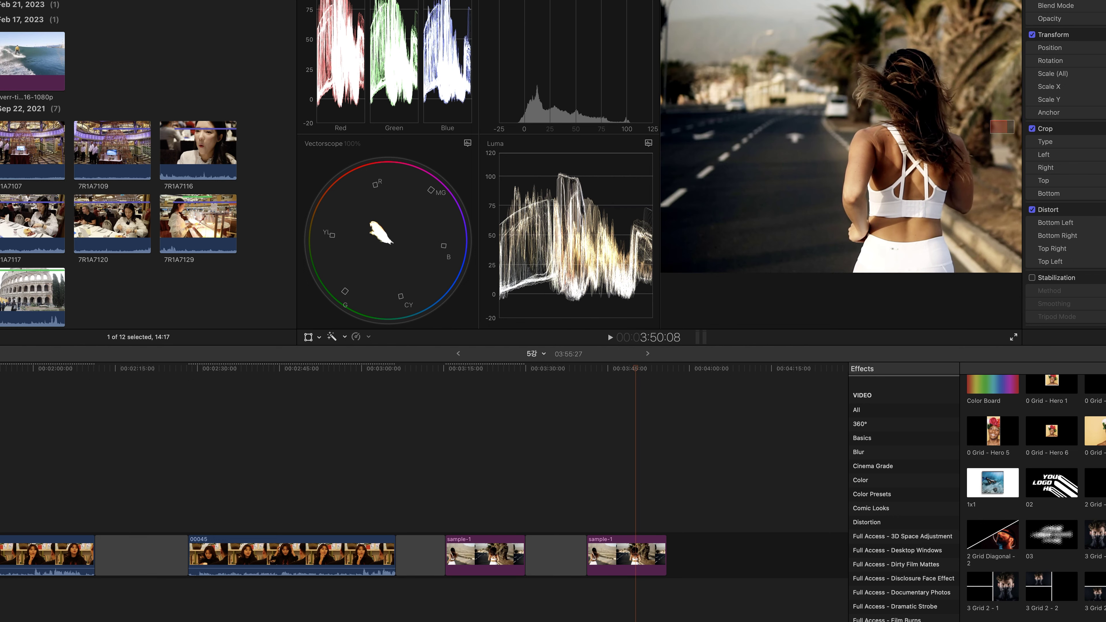
{"action": "left_click", "coordinate": [1032, 1]}
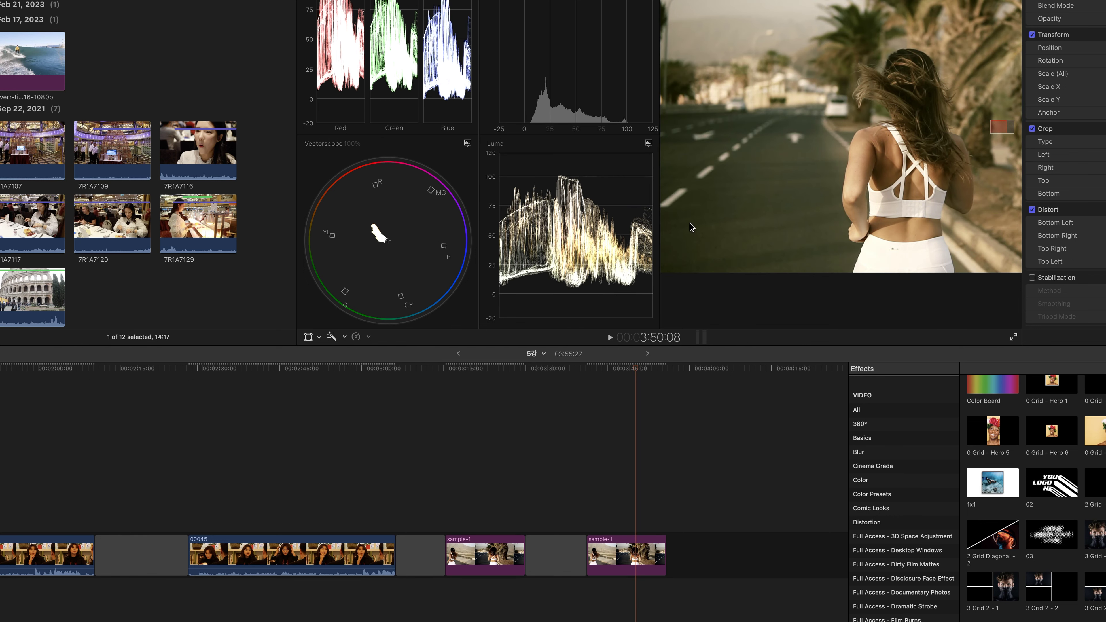